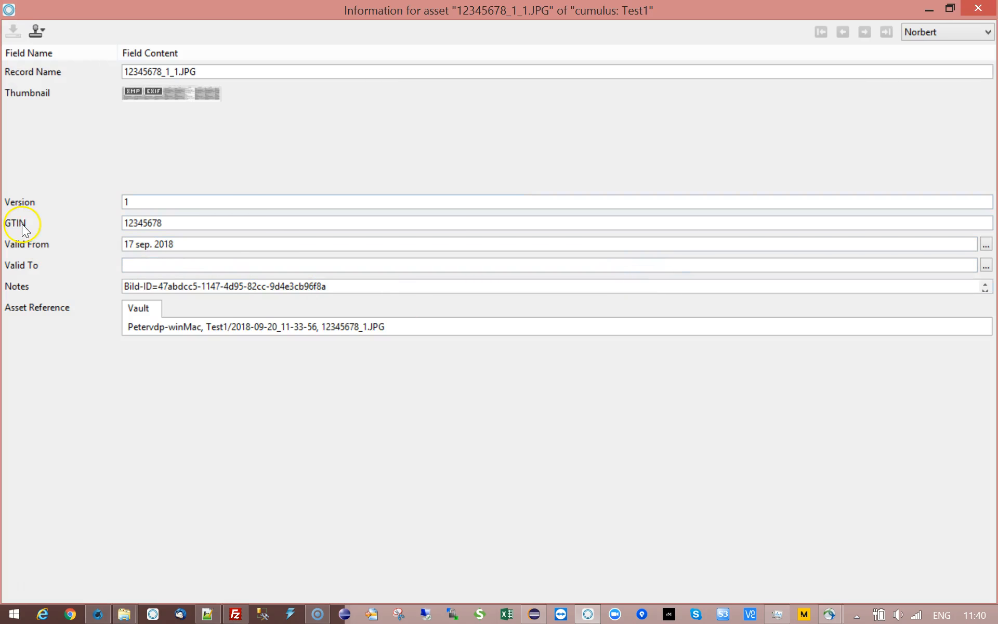
# Examine the GTIN, Version, Valid From and Valid To fields of asset 12345678_1_1.JPG
pyautogui.moveTo(172, 222); pyautogui.dragTo(111, 223)
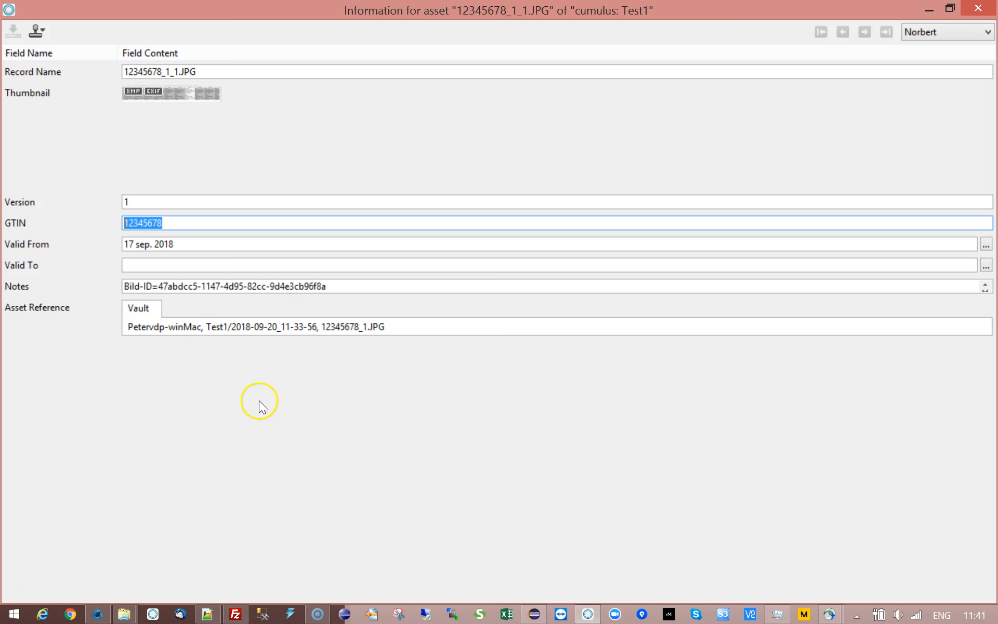
pyautogui.doubleClick(133, 203)
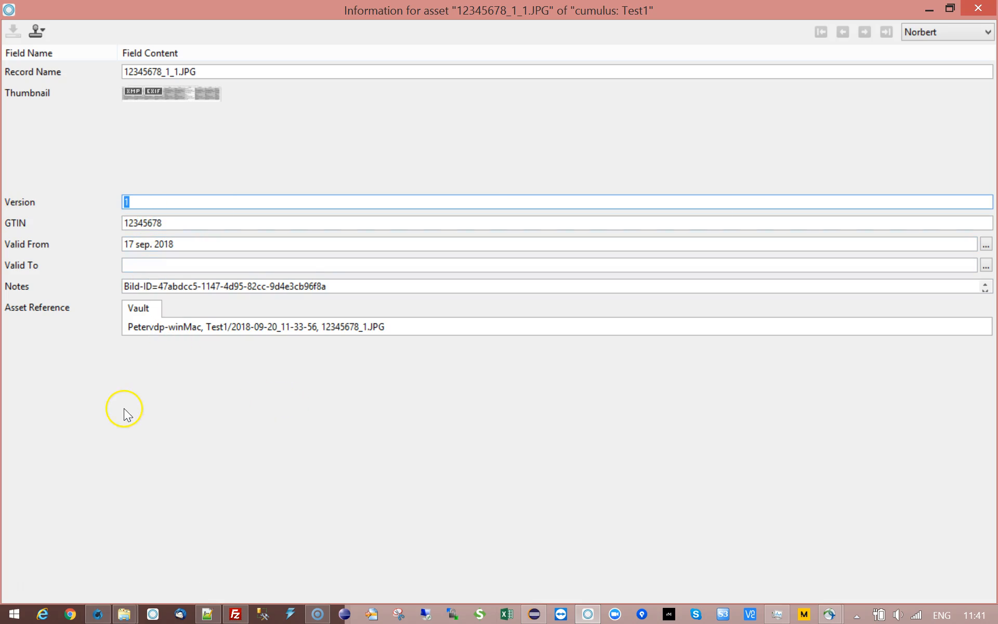
pyautogui.moveTo(174, 244); pyautogui.dragTo(125, 244)
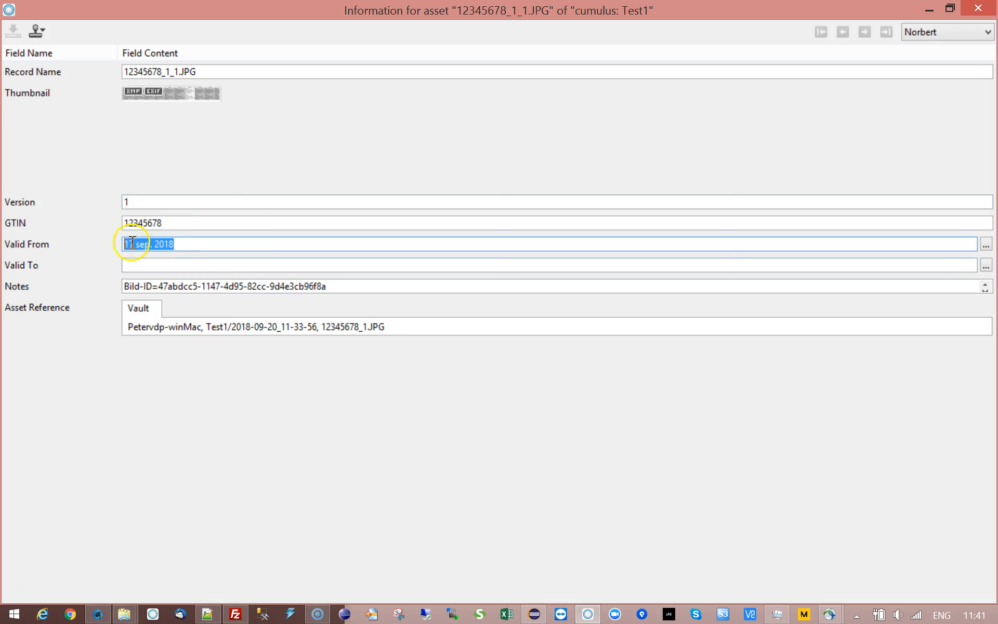
pyautogui.click(139, 266)
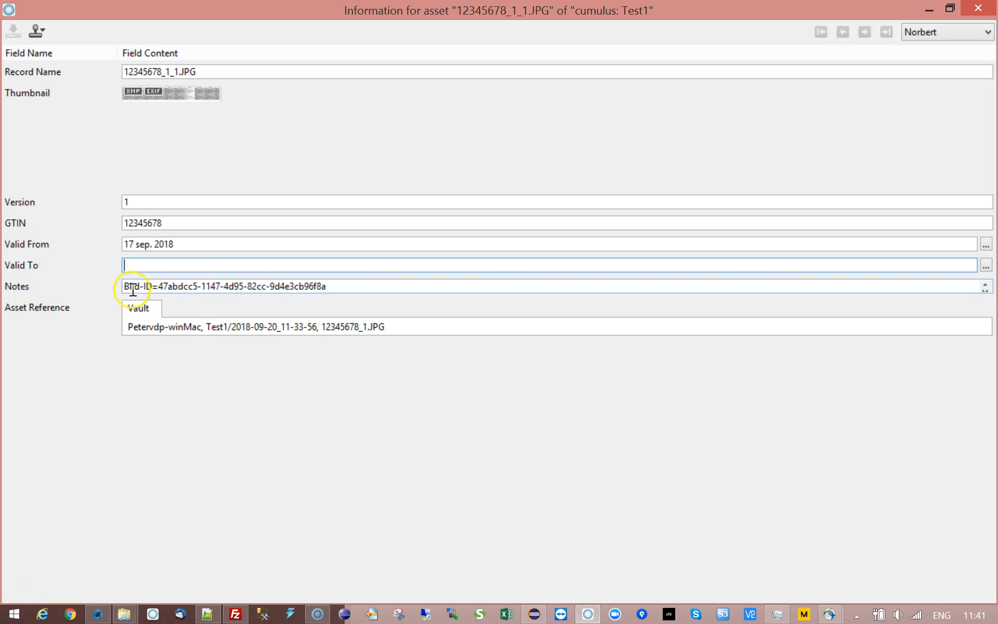
# Read through all lines of the asset's Notes field, and close the asset information window
pyautogui.click(365, 288)
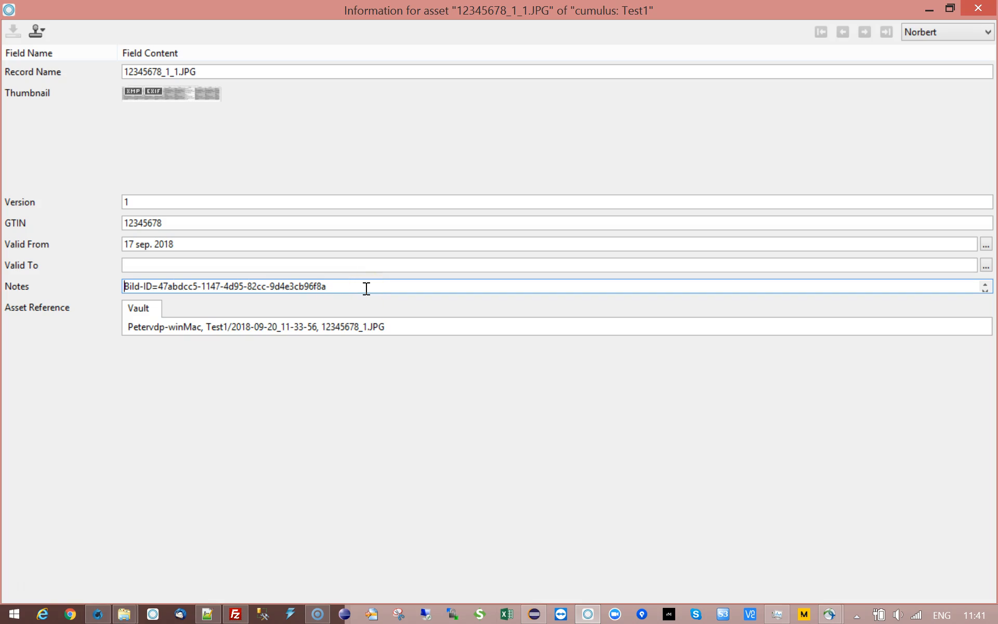
pyautogui.press('Down')
pyautogui.press('Down')
pyautogui.press('Down')
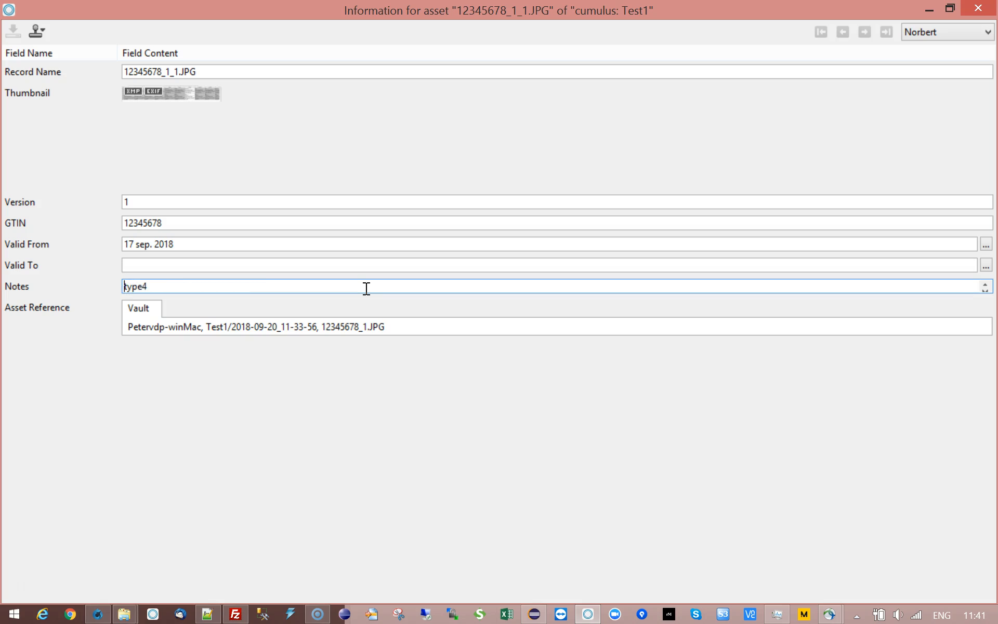
pyautogui.press('Up')
pyautogui.press('Down')
pyautogui.press('Up')
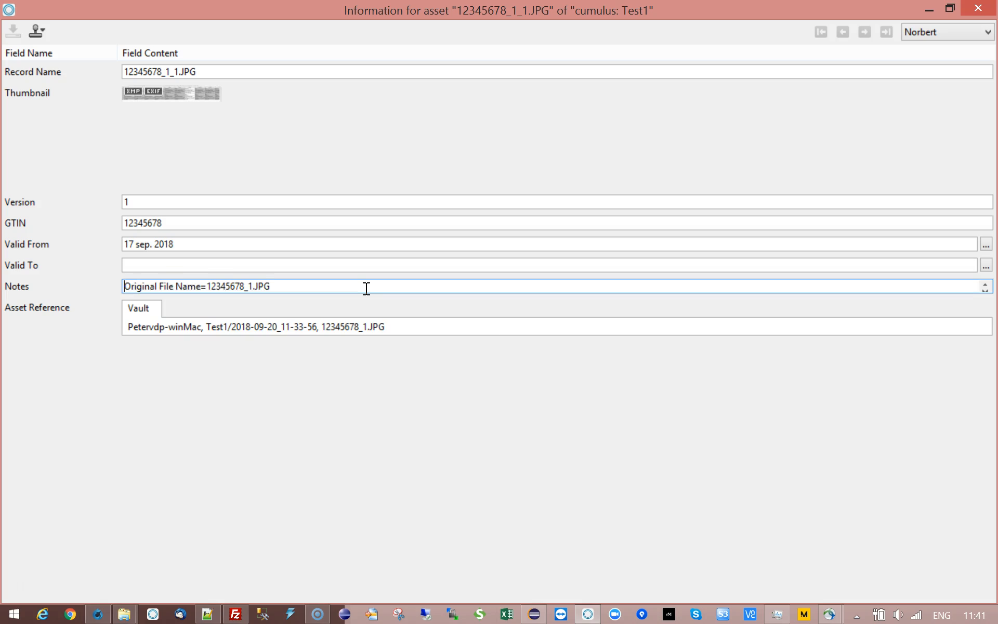
pyautogui.press('Up')
pyautogui.press('Up')
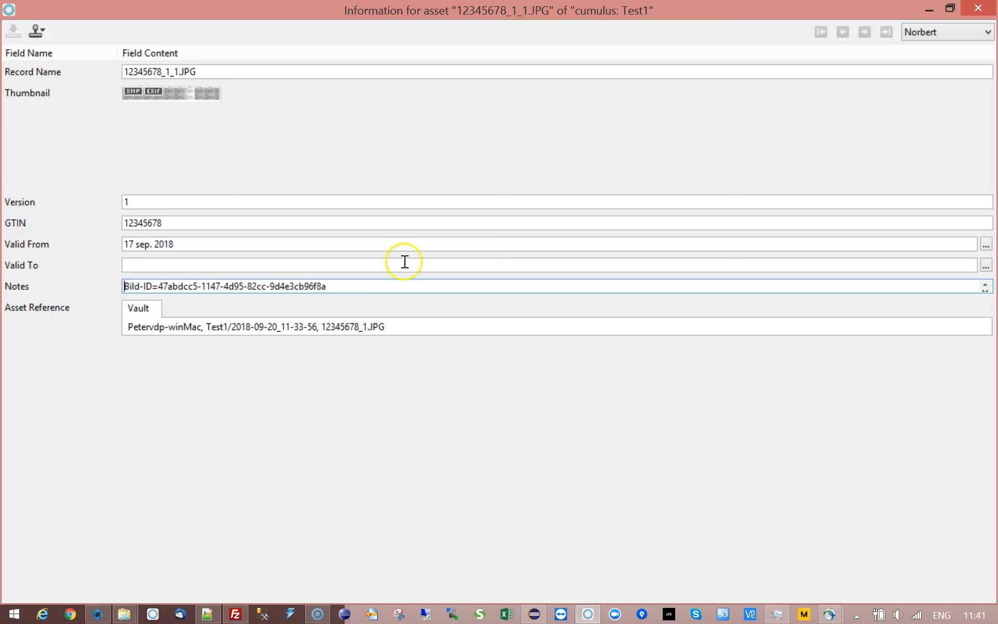
pyautogui.click(978, 7)
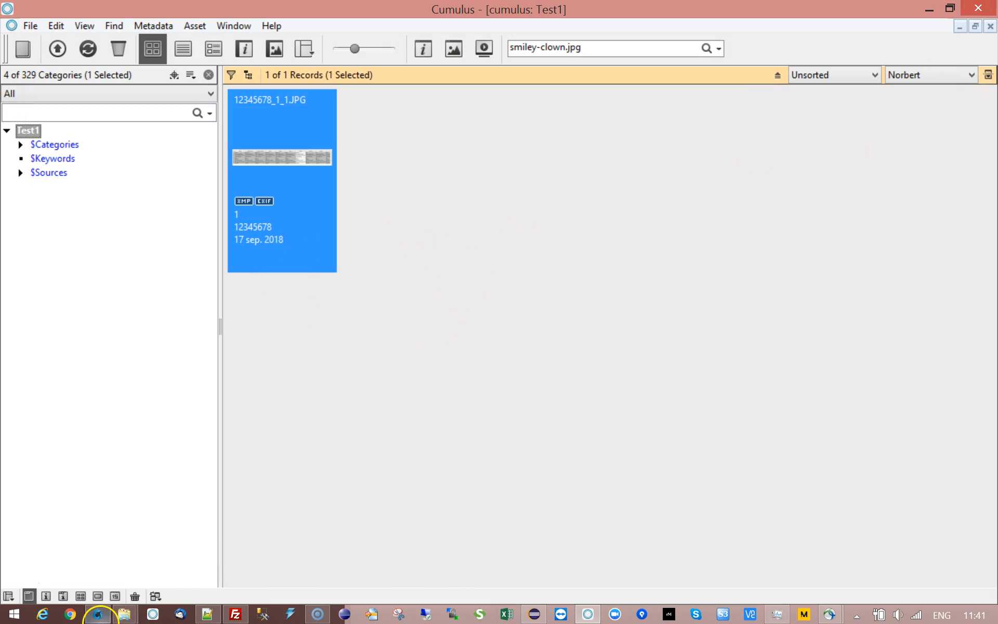
# Reopen the information for 12345678_1_1.JPG, review its GTIN, Version and Valid To fields, and close it
pyautogui.doubleClick(252, 172)
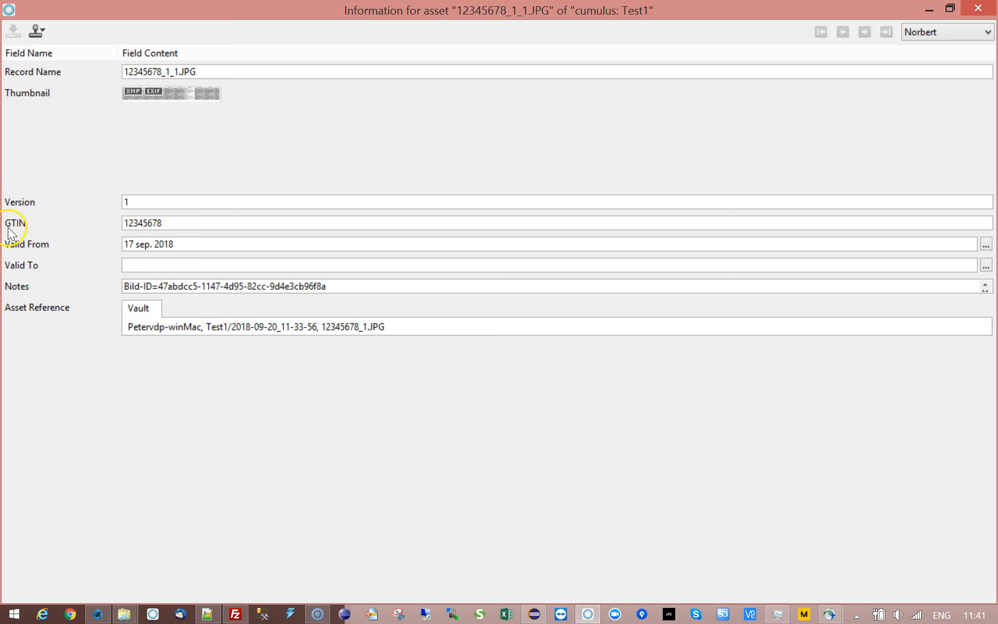
pyautogui.doubleClick(182, 227)
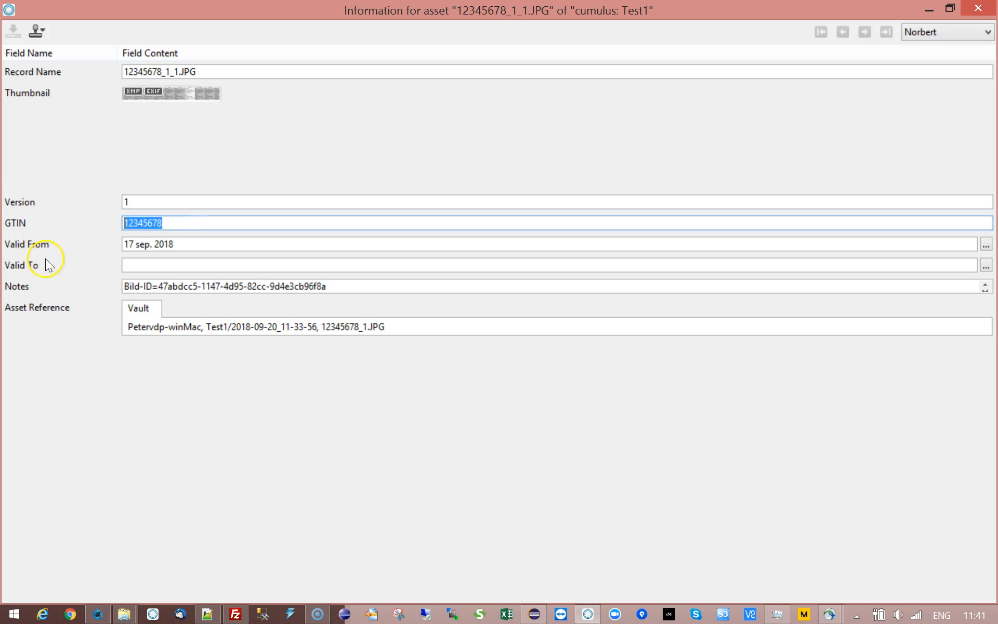
pyautogui.doubleClick(124, 201)
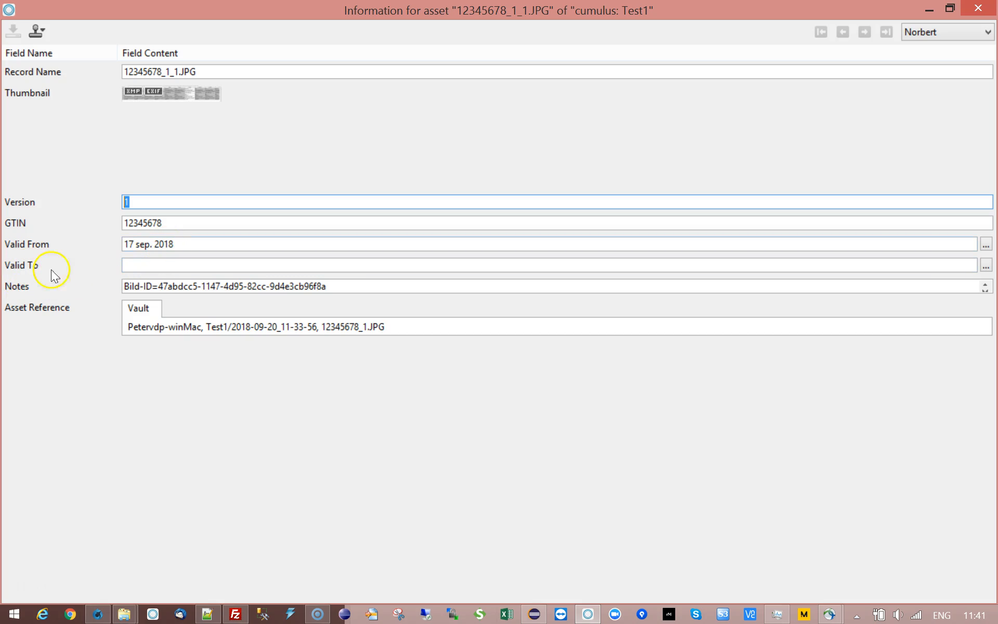
pyautogui.click(128, 267)
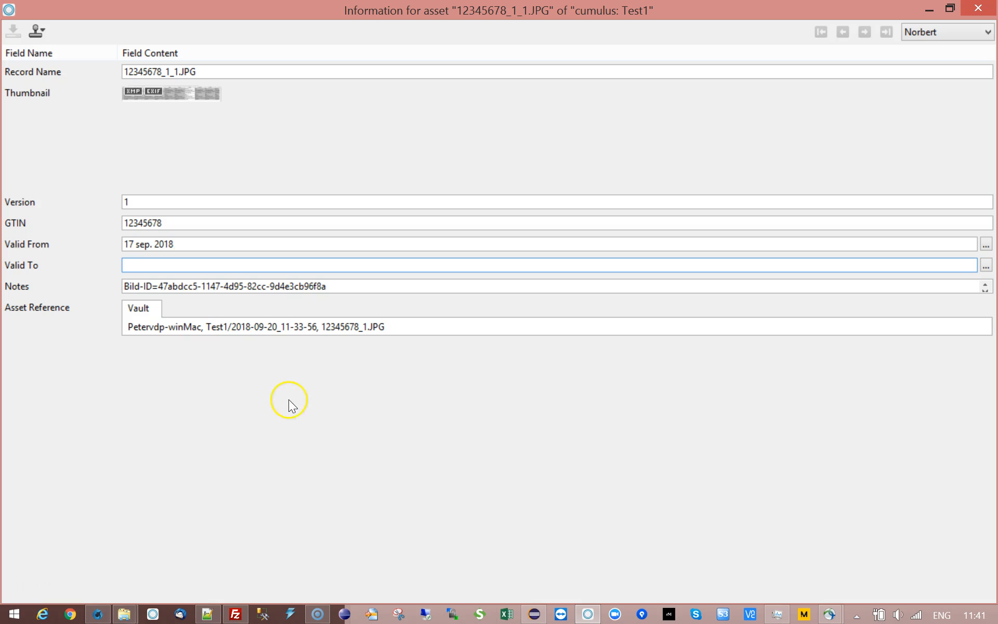
pyautogui.click(973, 10)
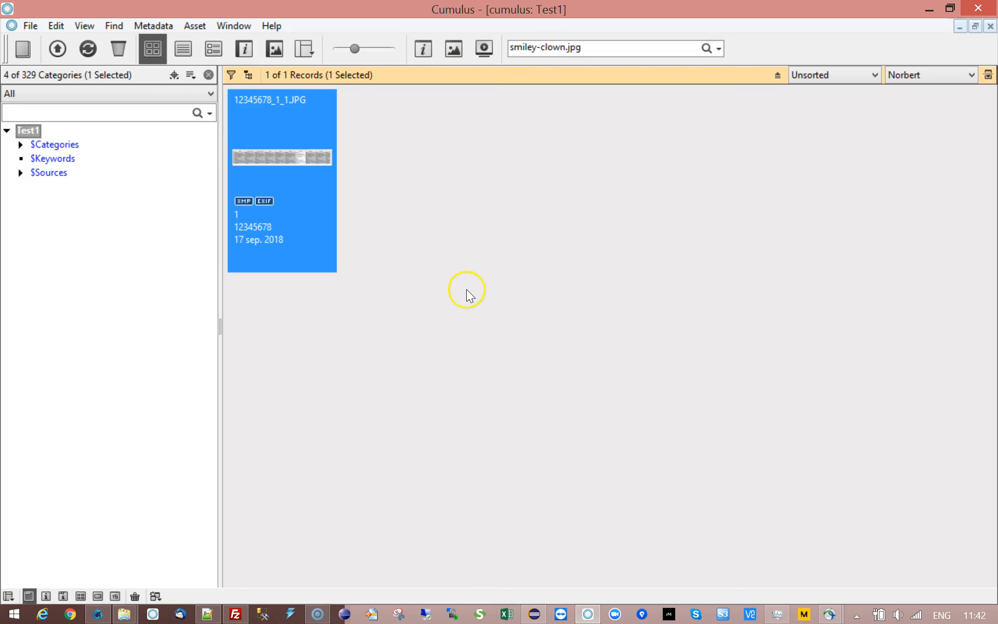
# Show the dropfiles folder beside the catalog, and start the hotfolder-catalog-file-and-add-metadata-from-xml workflow in the Cumulus Server Console
pyautogui.moveTo(125, 614)
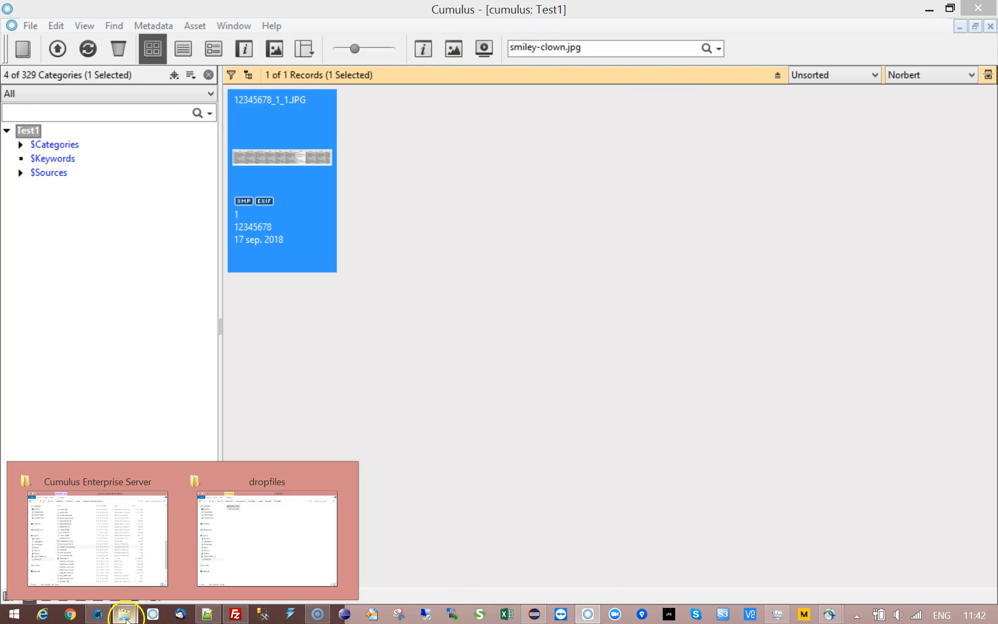
pyautogui.click(273, 540)
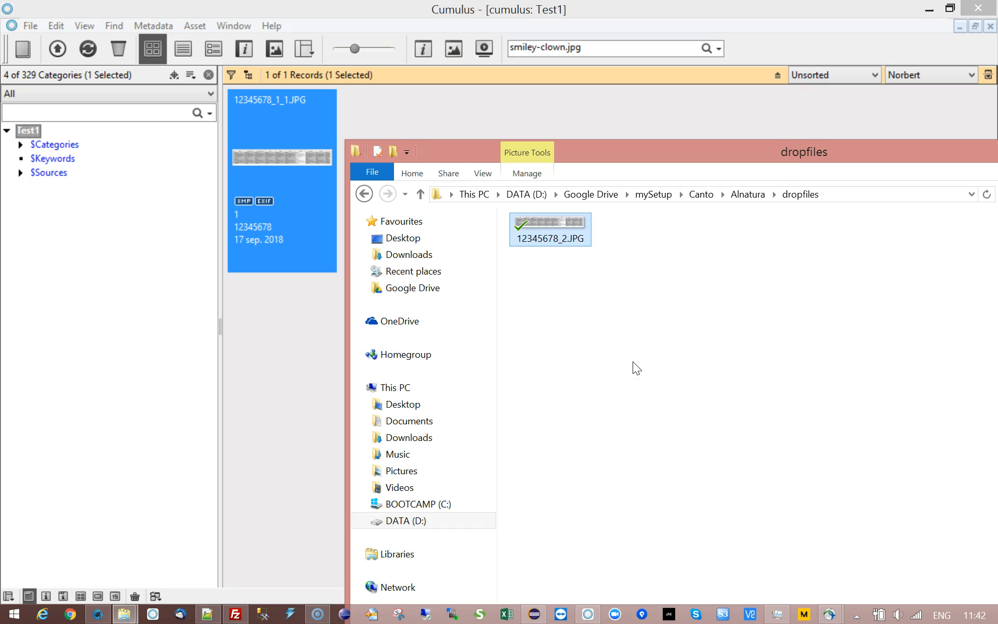
pyautogui.moveTo(622, 154); pyautogui.dragTo(815, 177)
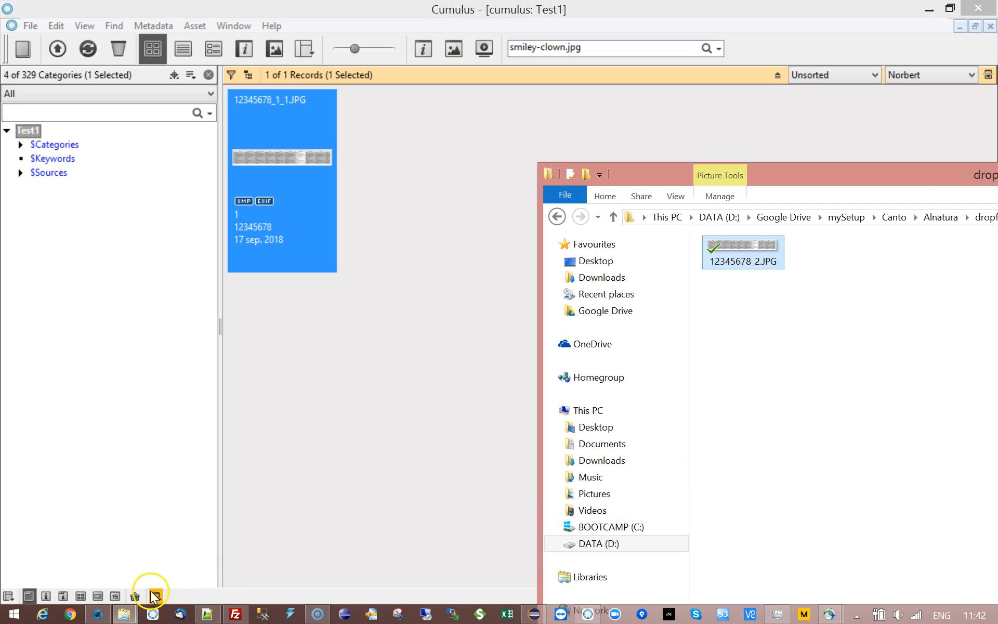
pyautogui.click(91, 616)
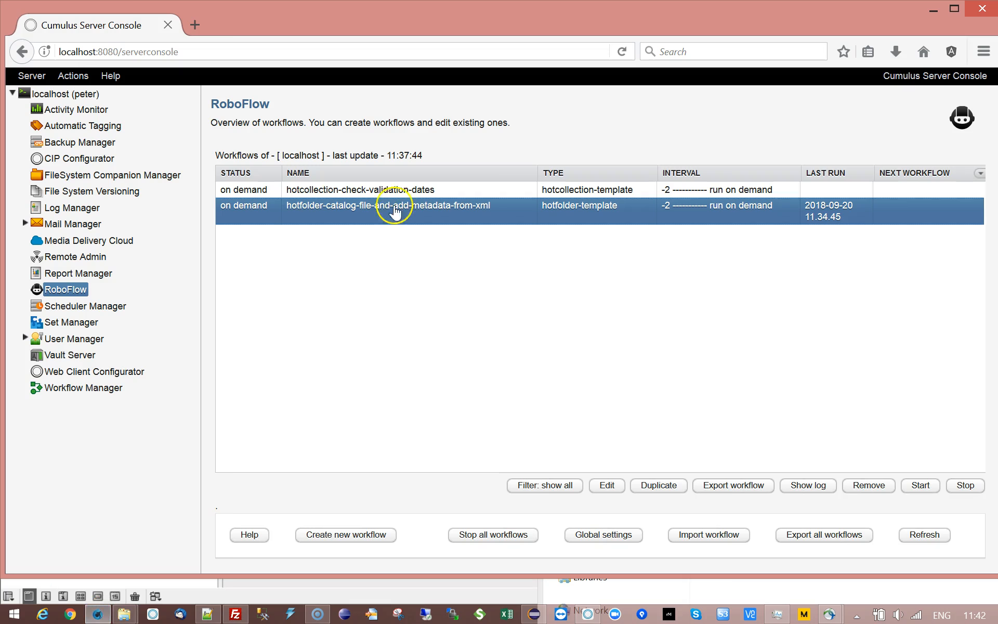
pyautogui.click(920, 485)
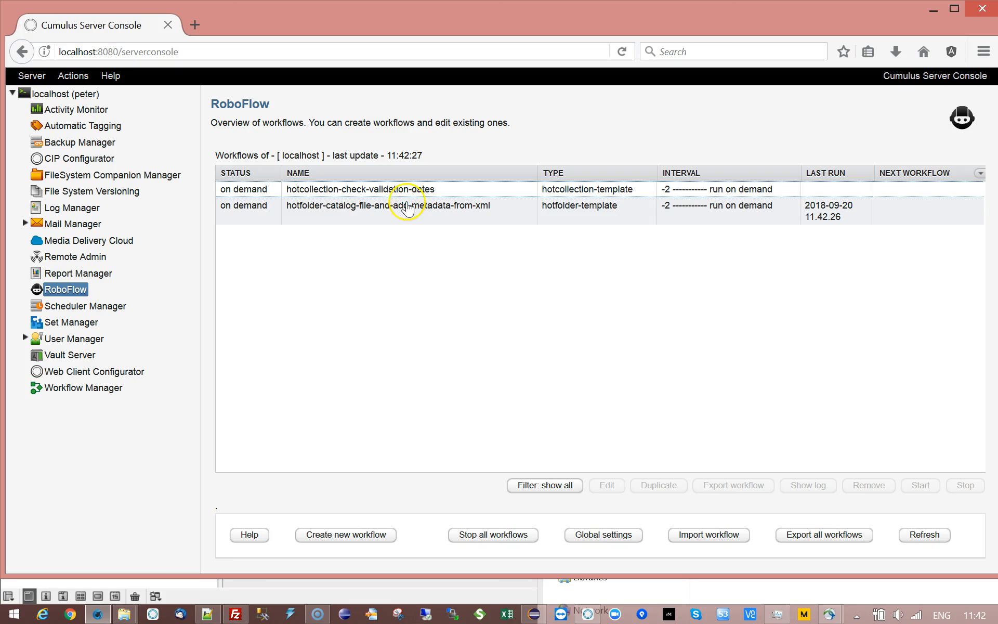
# Open the metadataparam.txt table from the Meta Data Parameters of the hotfolder-catalog-file-and-add-metadata-from-xml workflow
pyautogui.doubleClick(407, 208)
pyautogui.click(217, 188)
pyautogui.doubleClick(477, 374)
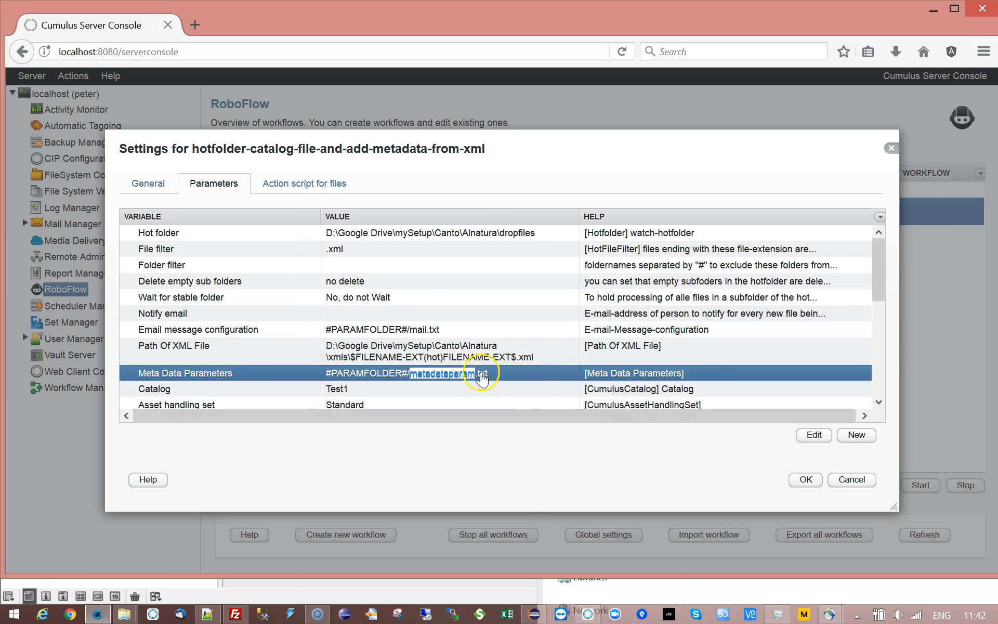
pyautogui.click(691, 294)
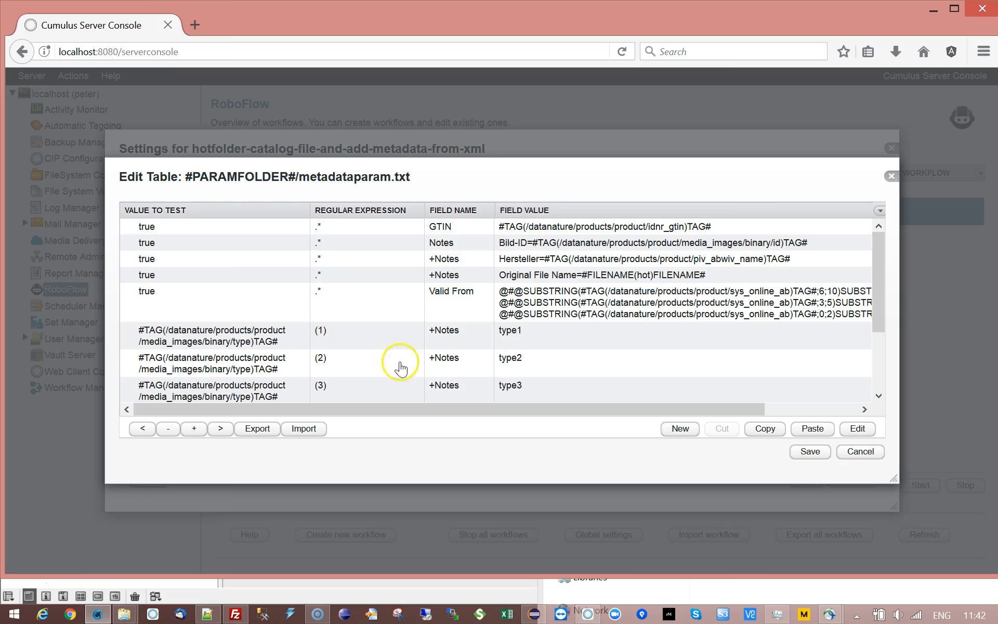
# Examine the GTIN, Notes, Valid From, type and Version mapping rows, and leave the workflow settings without saving
pyautogui.click(441, 228)
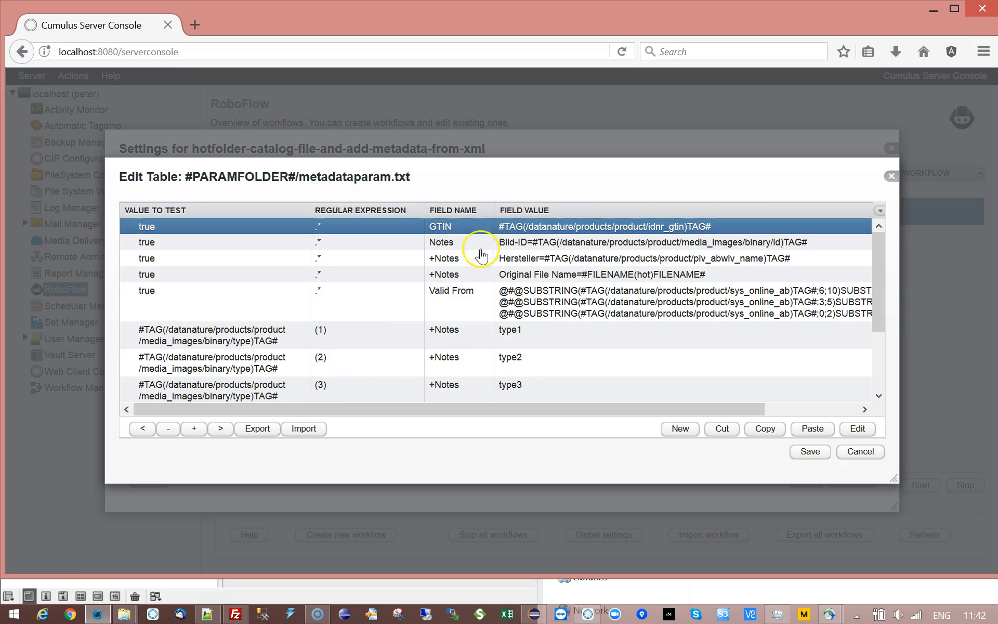
pyautogui.click(440, 242)
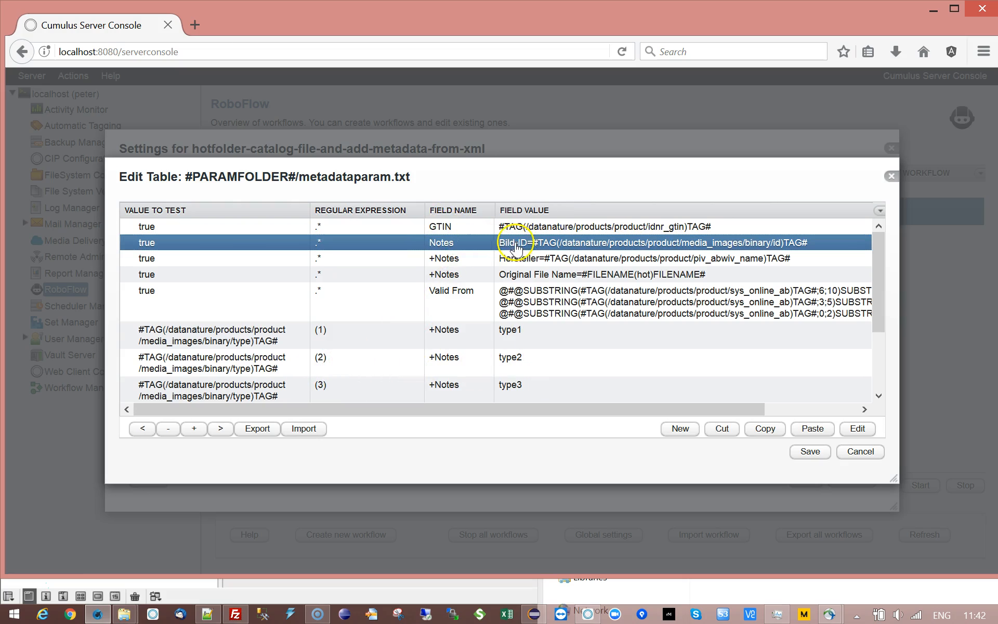
pyautogui.click(445, 258)
pyautogui.click(454, 274)
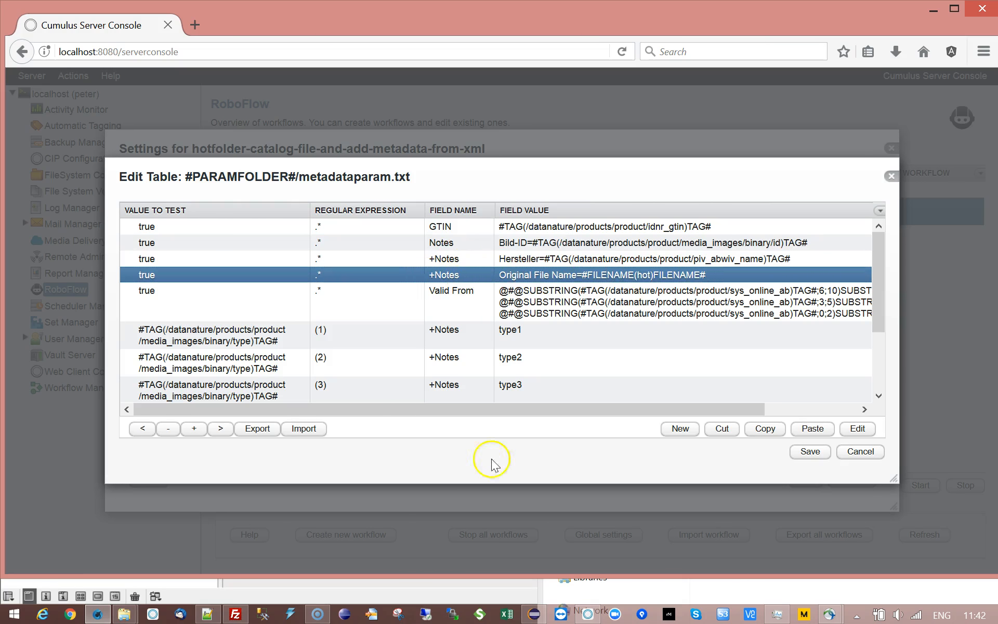
pyautogui.click(447, 312)
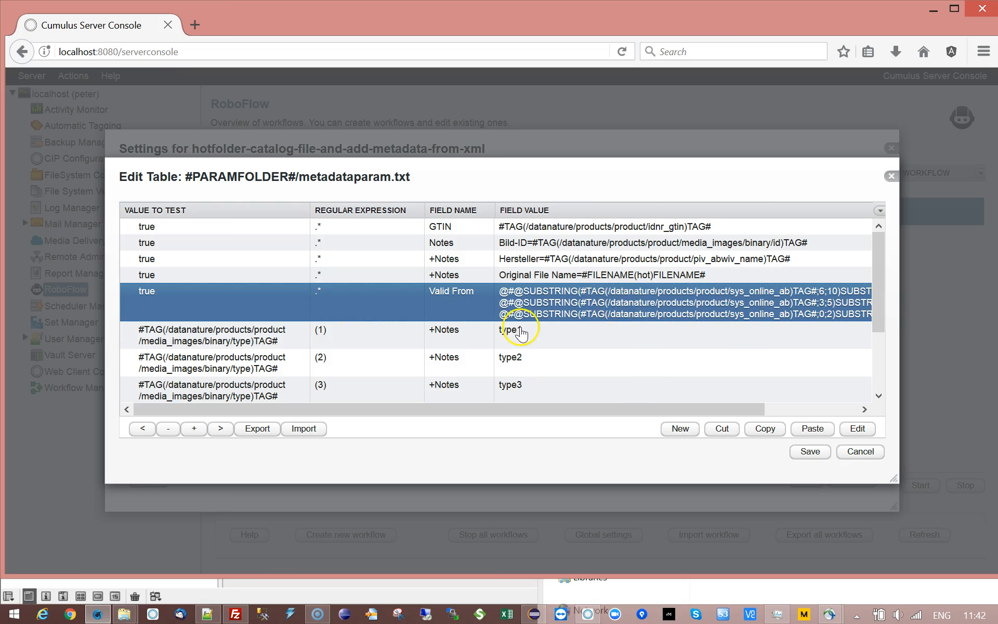
pyautogui.click(459, 337)
pyautogui.scroll(-3, 534, 335)
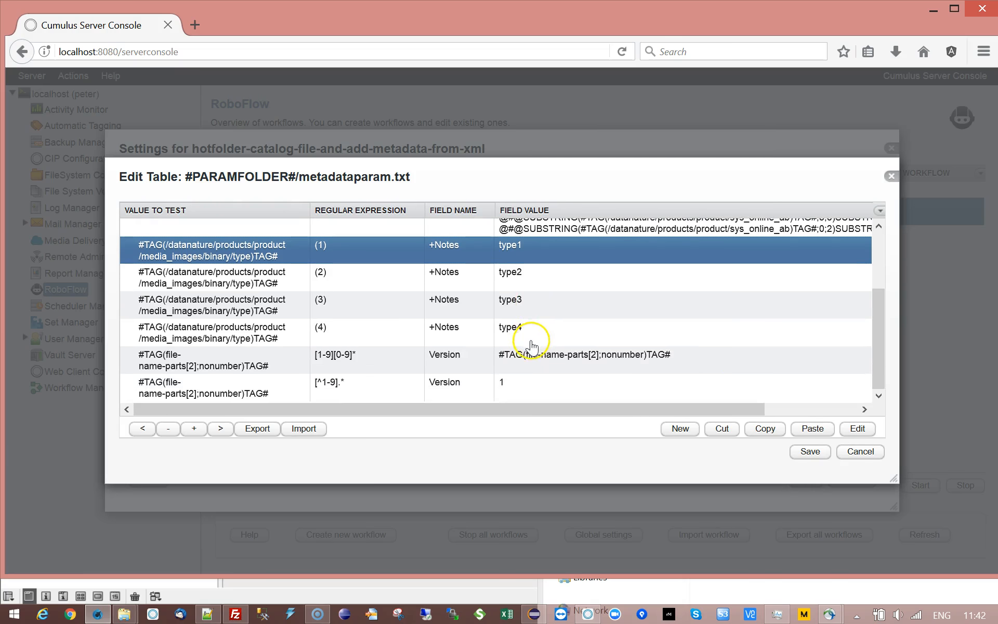
pyautogui.click(451, 361)
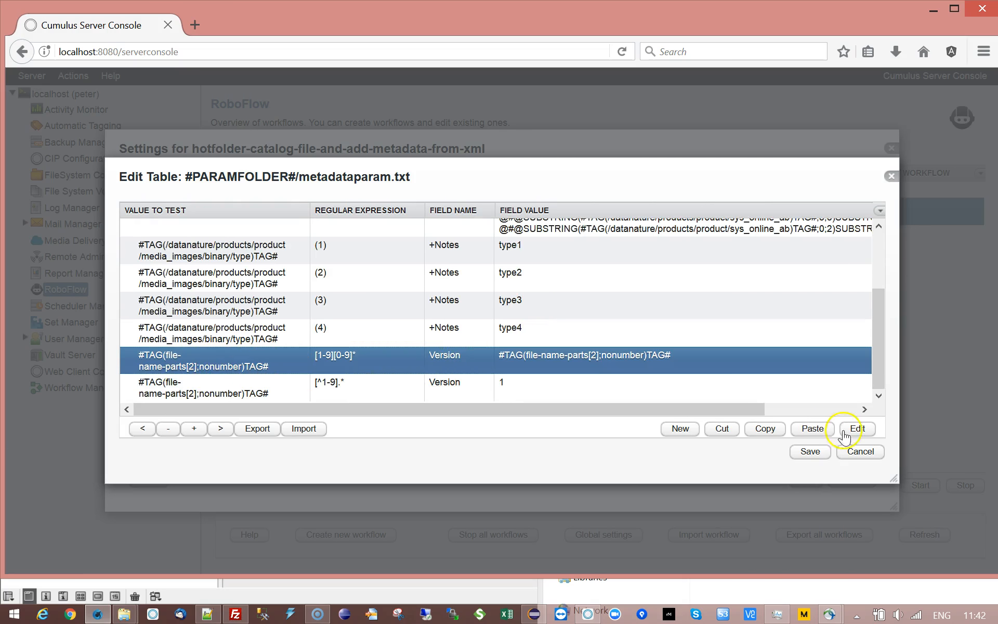
pyautogui.click(858, 455)
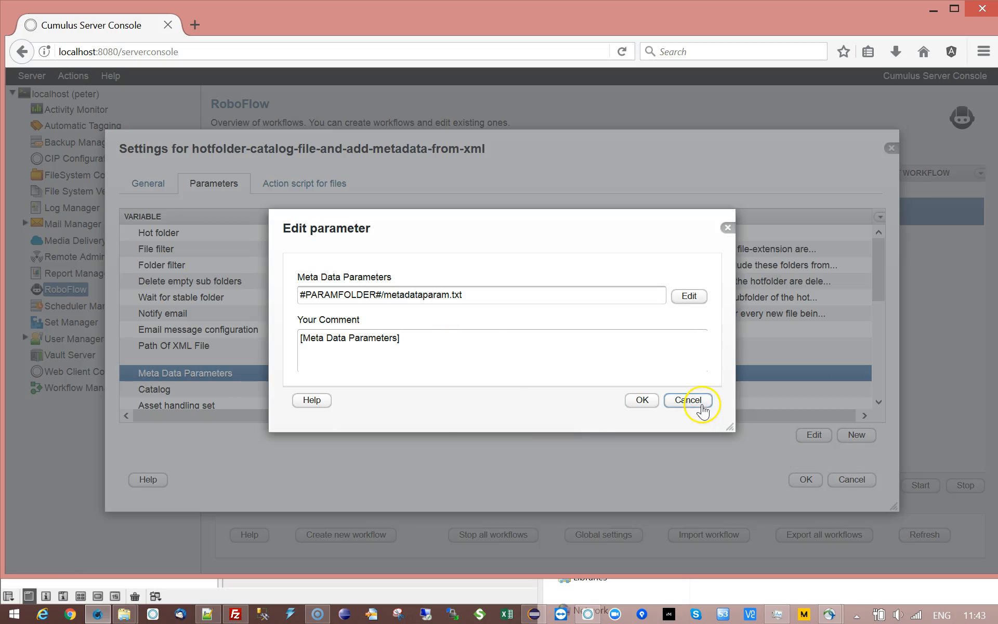
pyautogui.click(699, 402)
pyautogui.click(862, 479)
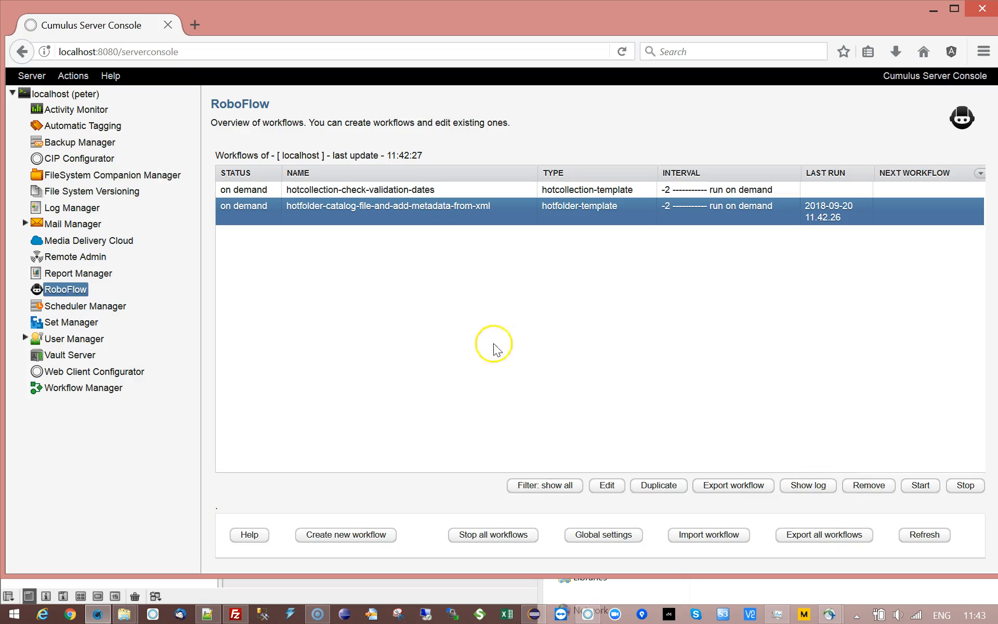
# Switch to the Cumulus client and select the newly cataloged record 12345678_1_2.JPG
pyautogui.click(588, 615)
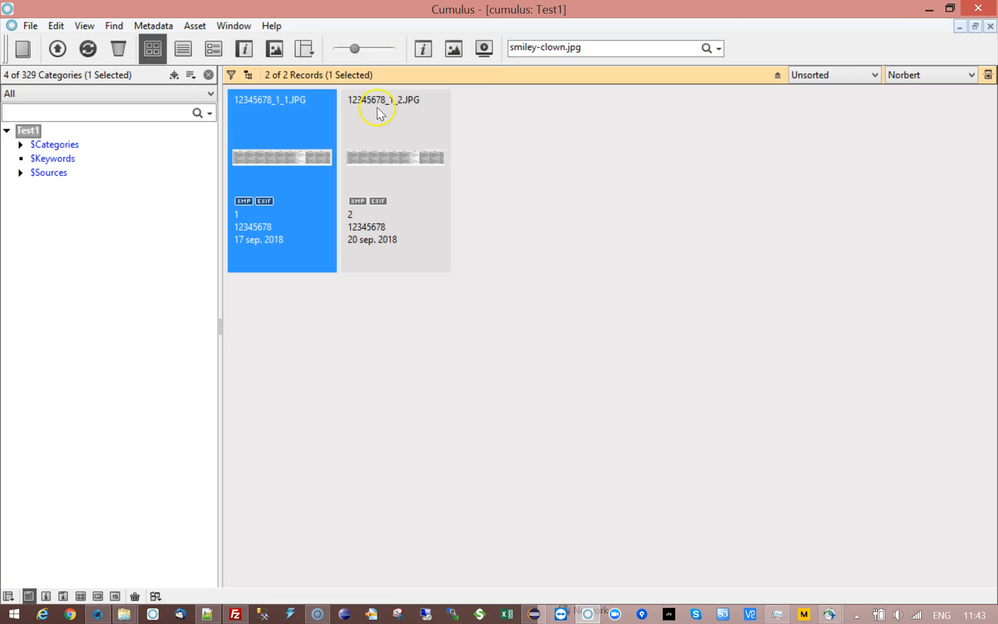
pyautogui.click(357, 120)
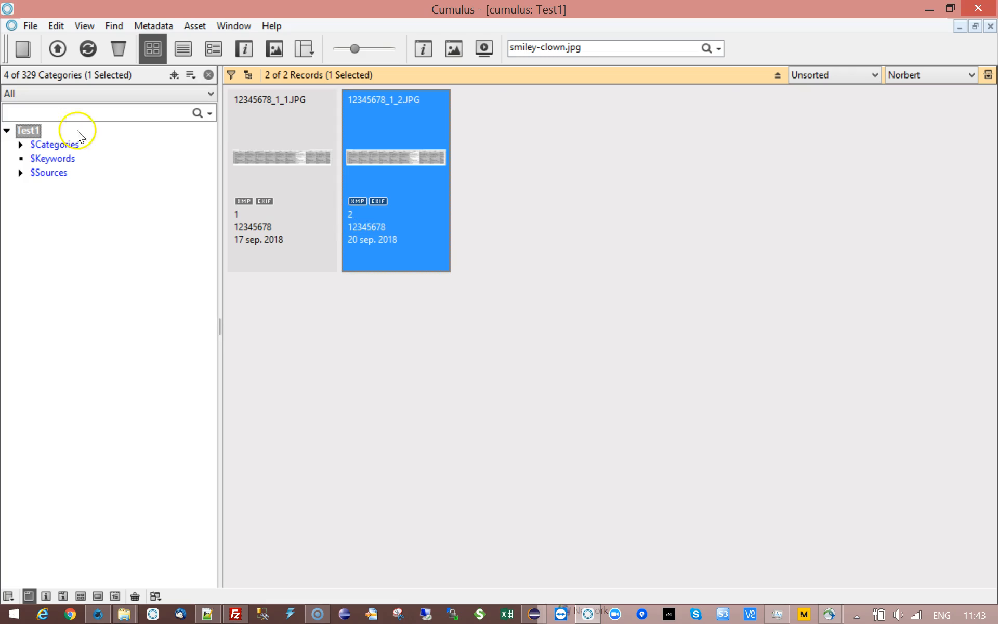
# Open the Test1 catalog's RoboFlowTrigger for added records and view its trigger action settings with the target folder
pyautogui.rightClick(24, 129)
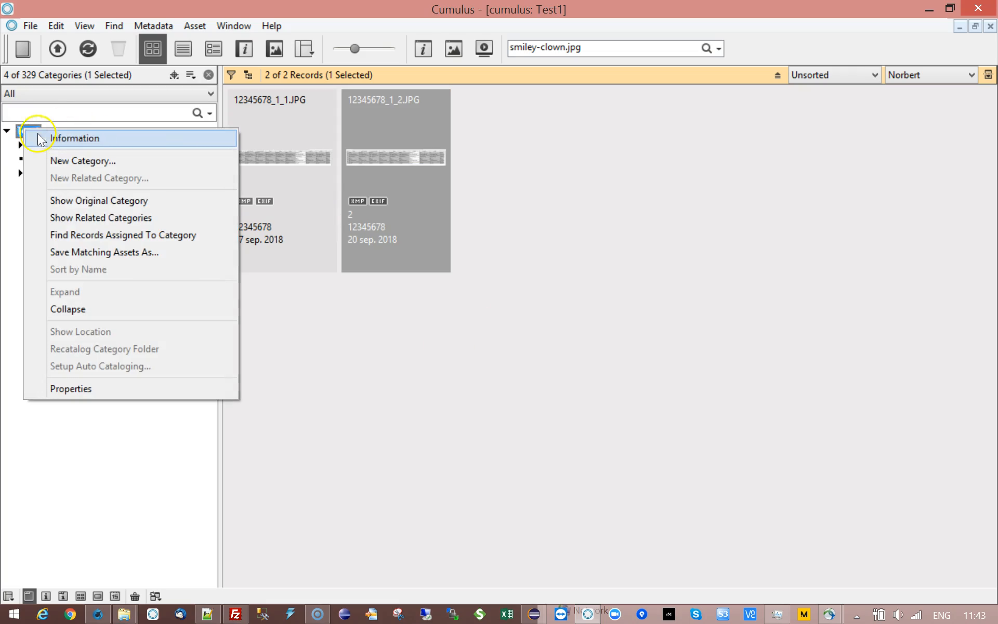
pyautogui.click(96, 389)
pyautogui.click(276, 175)
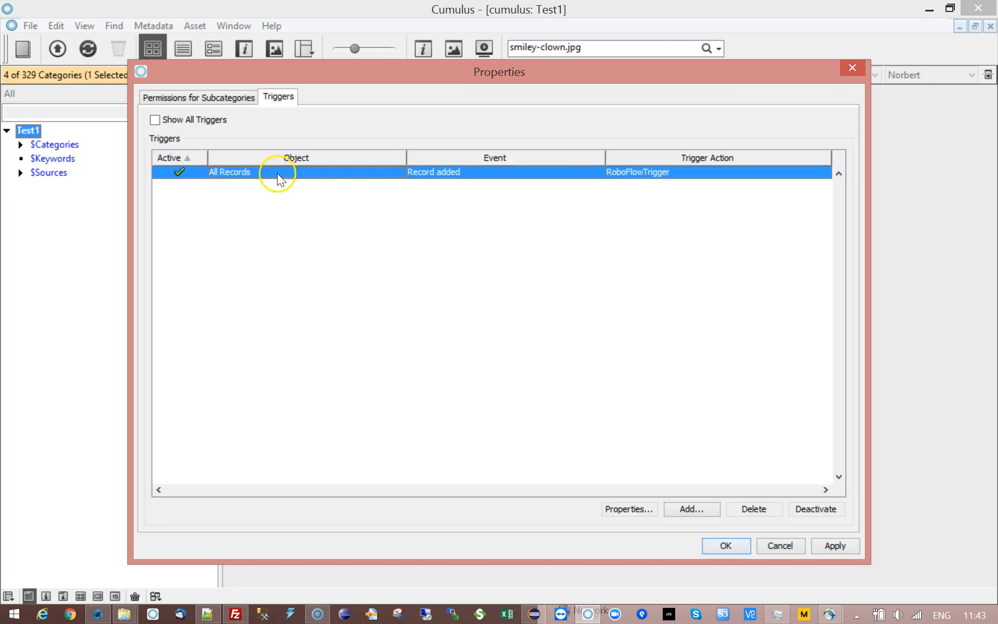
pyautogui.click(625, 510)
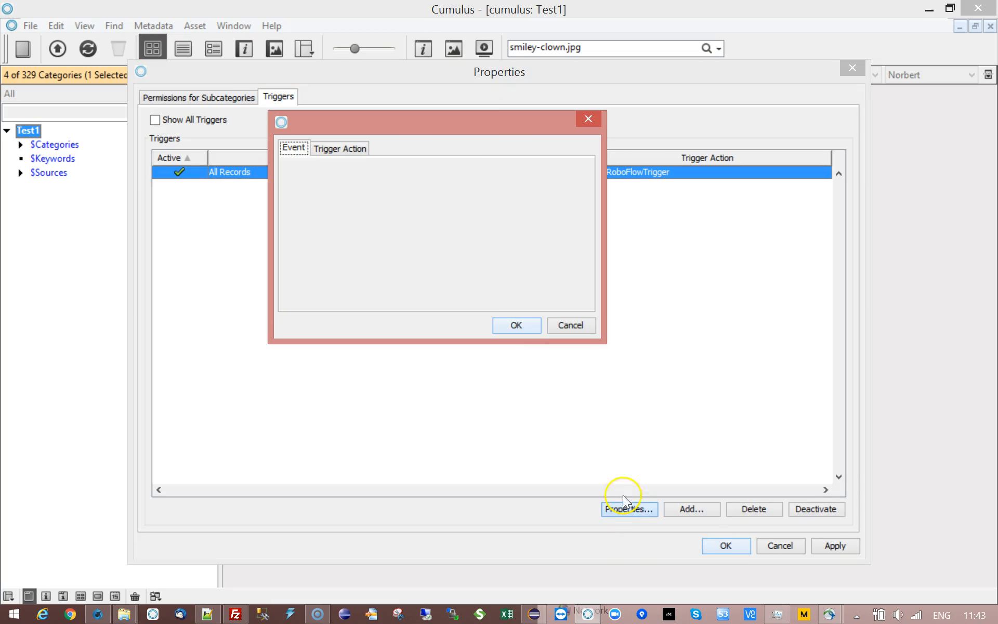
pyautogui.click(338, 148)
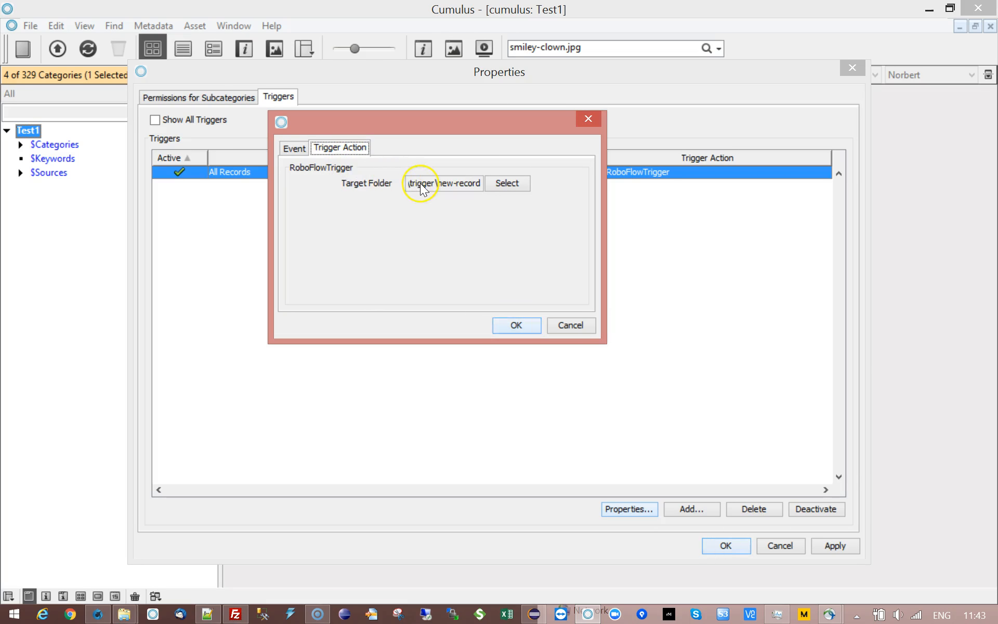
# Leave the trigger and catalog properties without saving, and look into the Alnatura\trigger\new-record folder in File Explorer
pyautogui.click(571, 327)
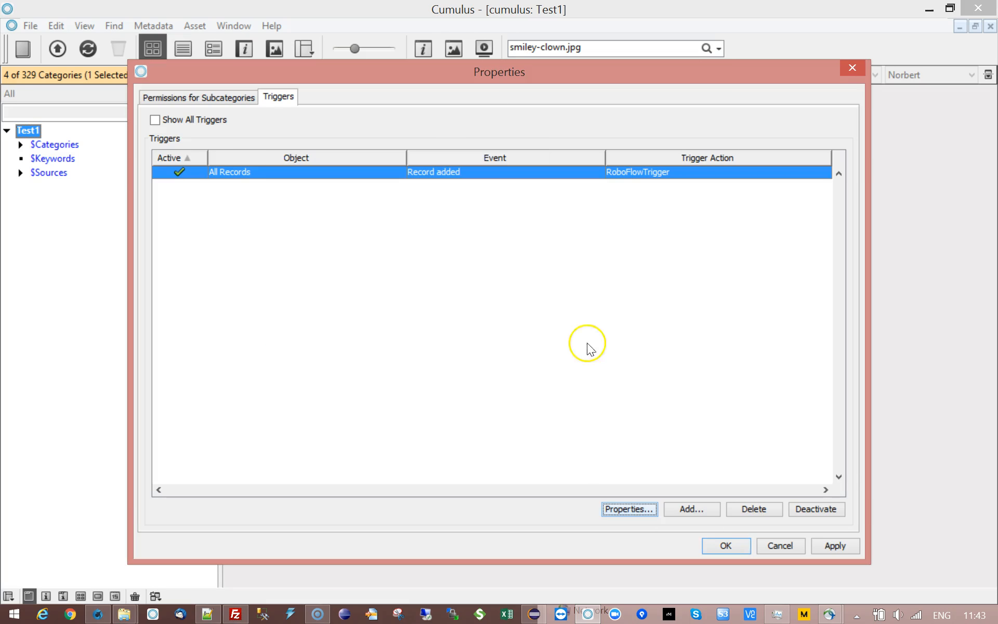
pyautogui.click(785, 550)
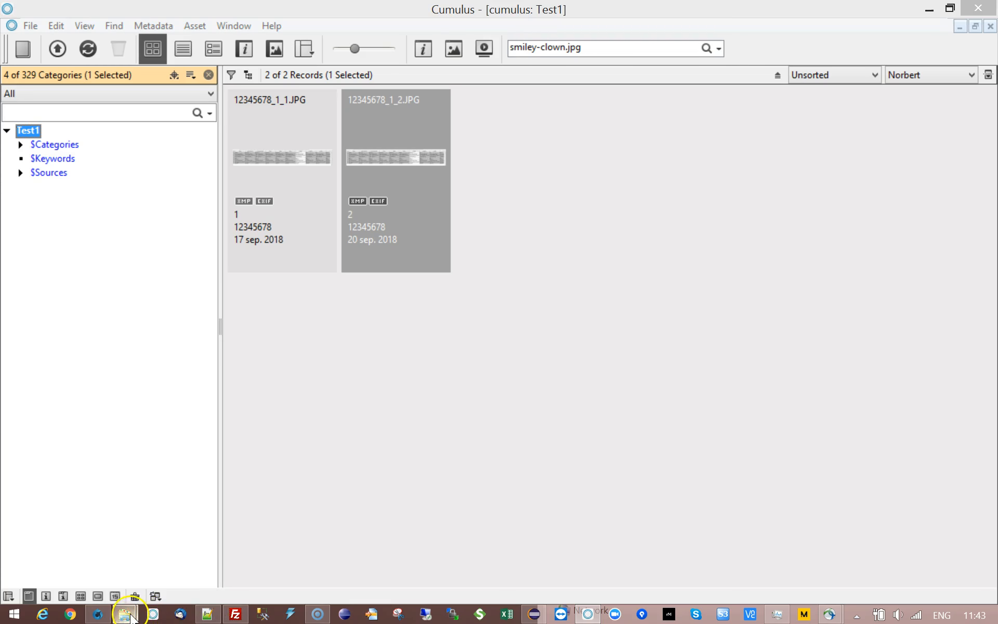
pyautogui.moveTo(124, 614)
pyautogui.click(290, 548)
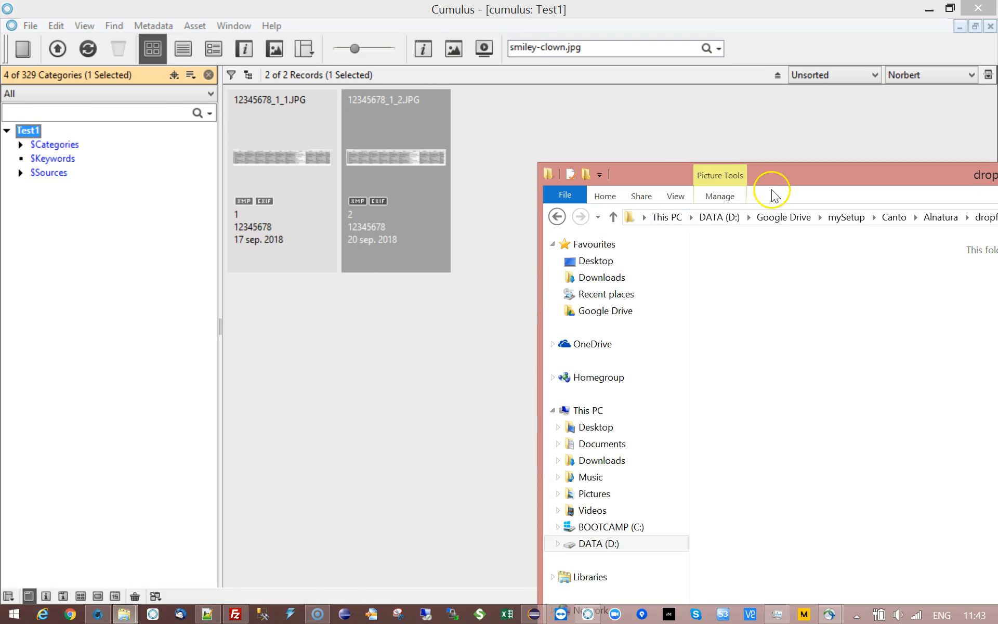
pyautogui.moveTo(794, 177); pyautogui.dragTo(549, 141)
pyautogui.click(695, 180)
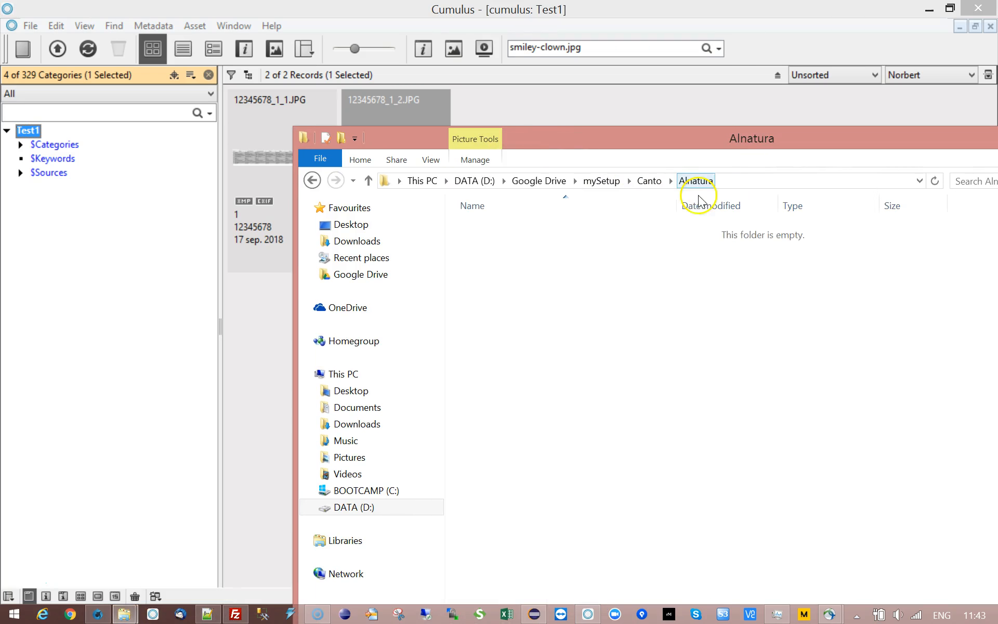
pyautogui.doubleClick(494, 278)
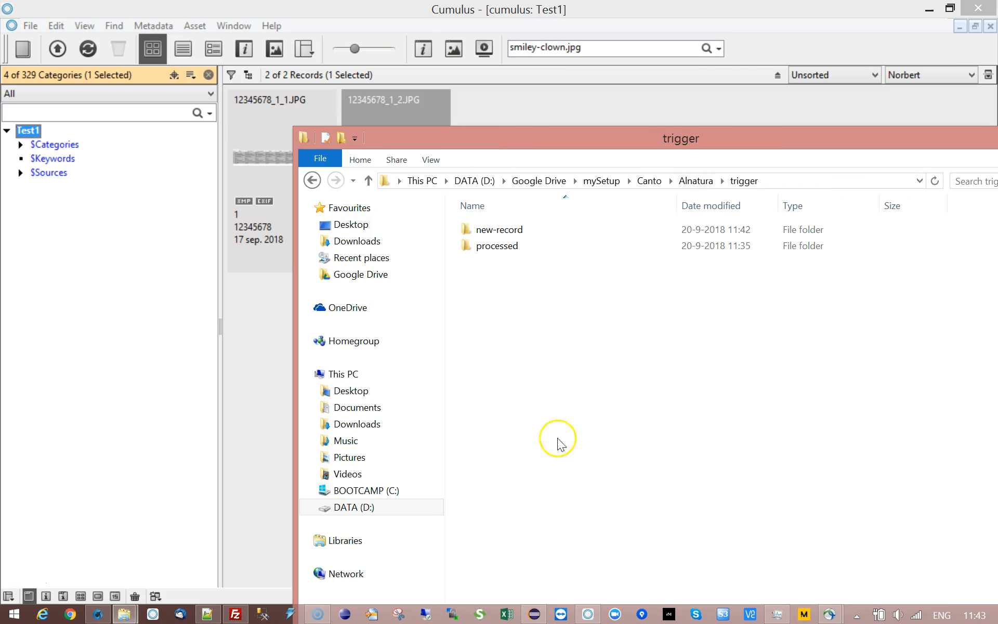
pyautogui.doubleClick(520, 229)
pyautogui.click(503, 276)
pyautogui.click(674, 301)
pyautogui.click(403, 109)
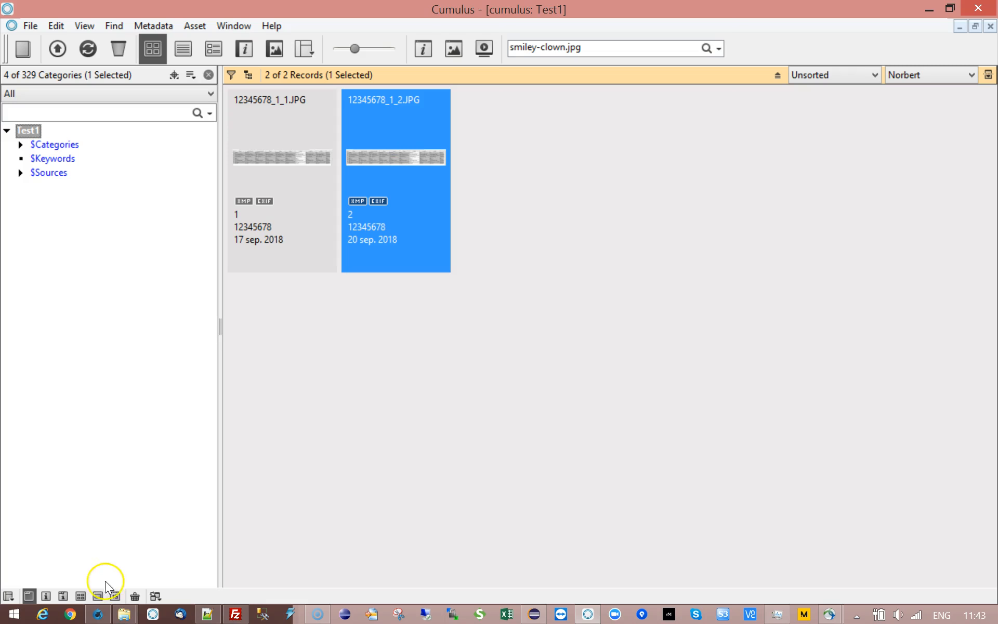
# Switch to the Cumulus Server Console and open the parameters of the hotcollection-check-validation-dates workflow
pyautogui.click(98, 614)
pyautogui.doubleClick(355, 189)
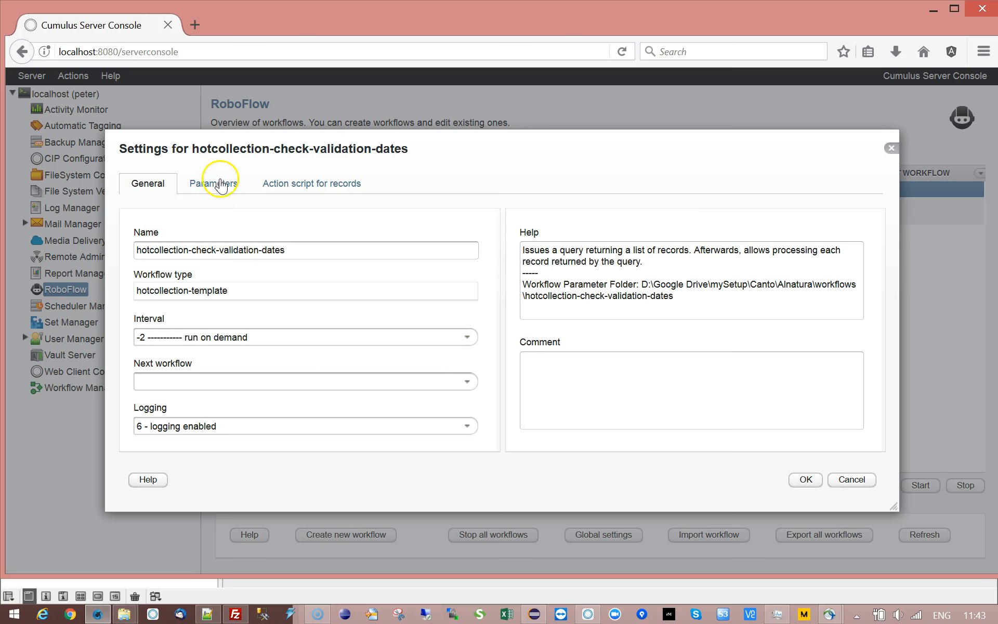
pyautogui.click(220, 184)
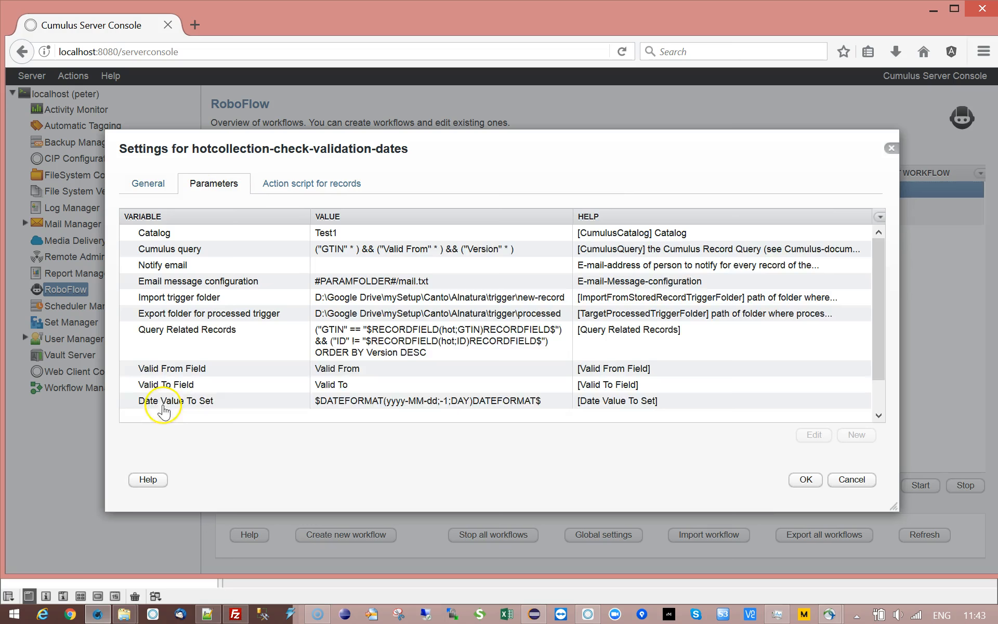
# Examine the workflow's Import trigger folder, Cumulus query, Query Related Records and Catalog parameters
pyautogui.click(156, 297)
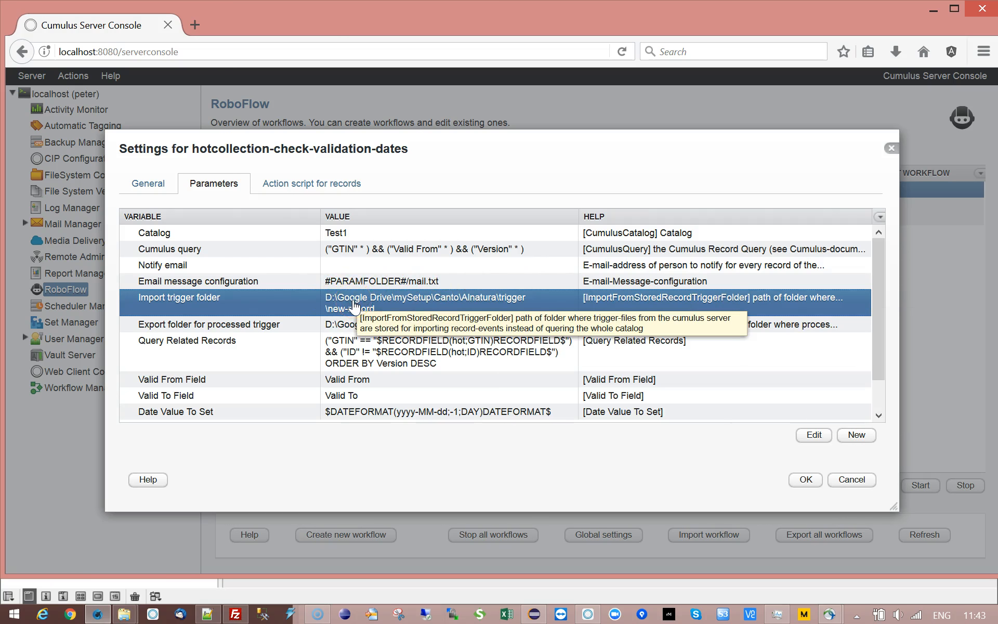
pyautogui.click(338, 249)
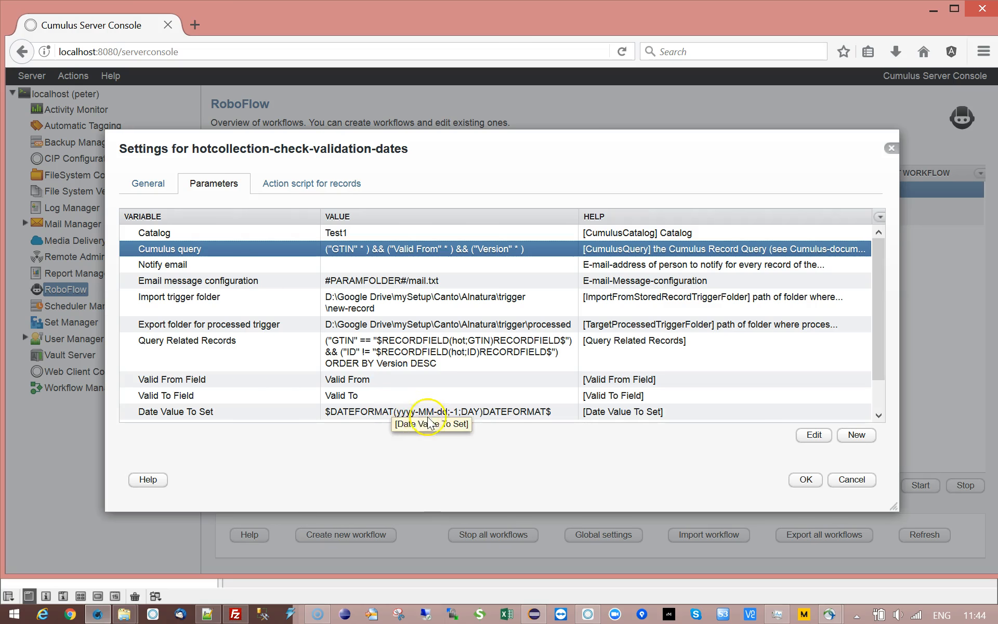
pyautogui.click(422, 362)
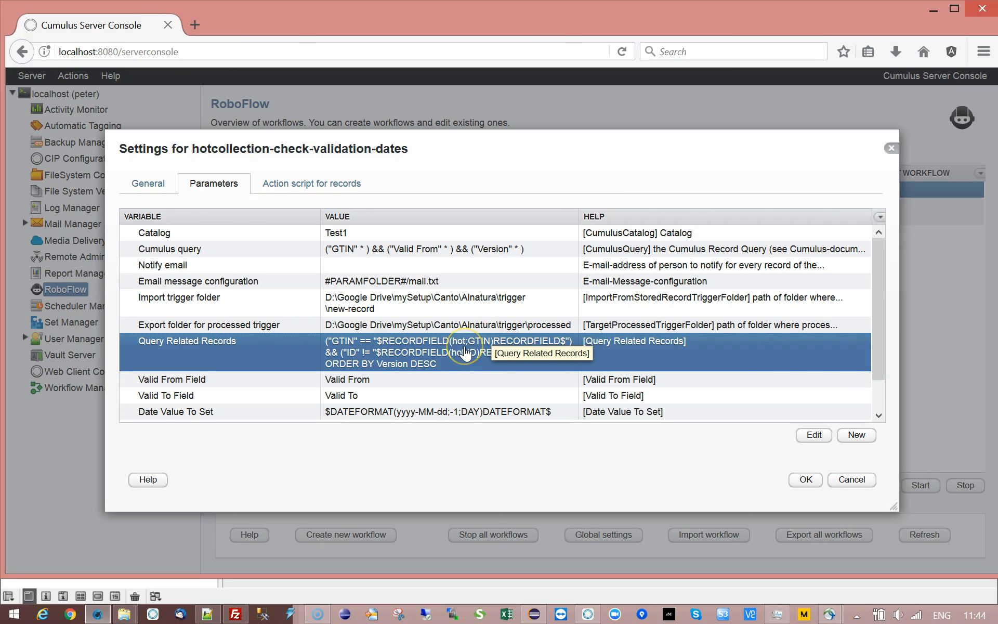
pyautogui.click(371, 236)
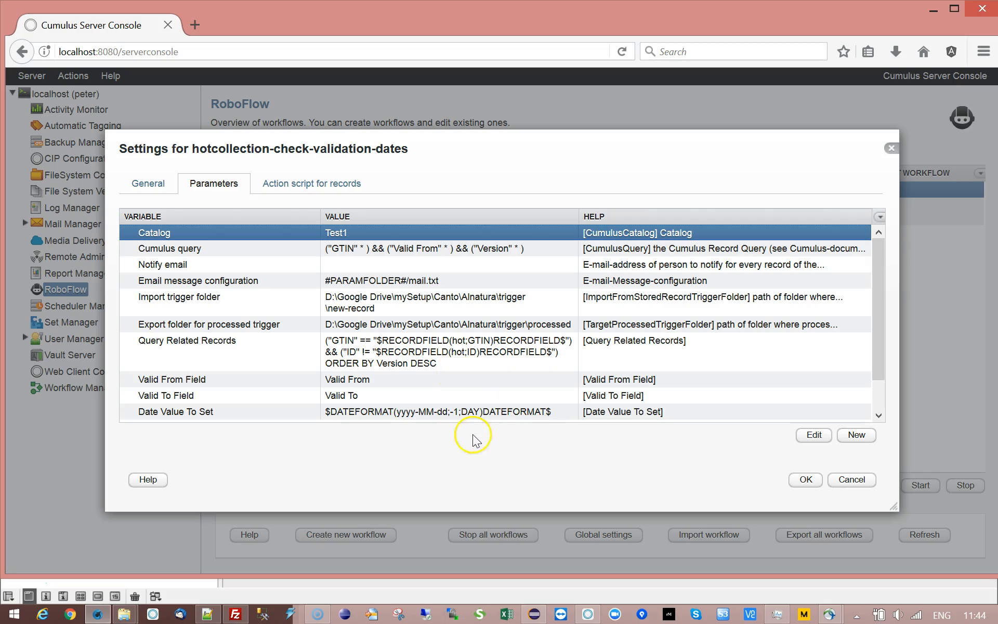
# Examine the Valid From Field, Valid To Field and Date Value To Set parameters, and recheck the related records query
pyautogui.scroll(-1, 880, 294)
pyautogui.scroll(-3, 880, 295)
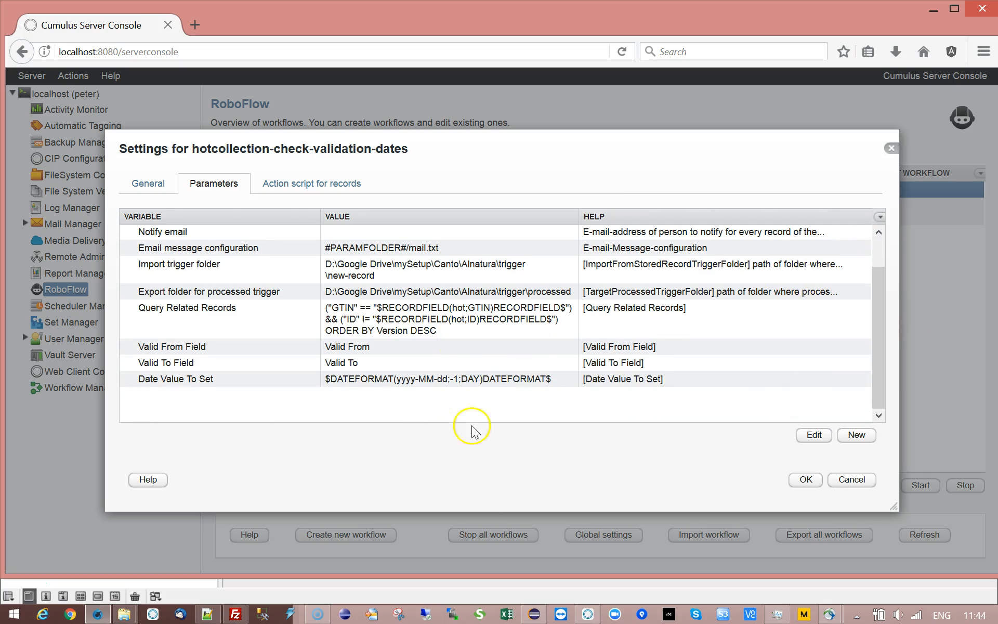
pyautogui.click(206, 347)
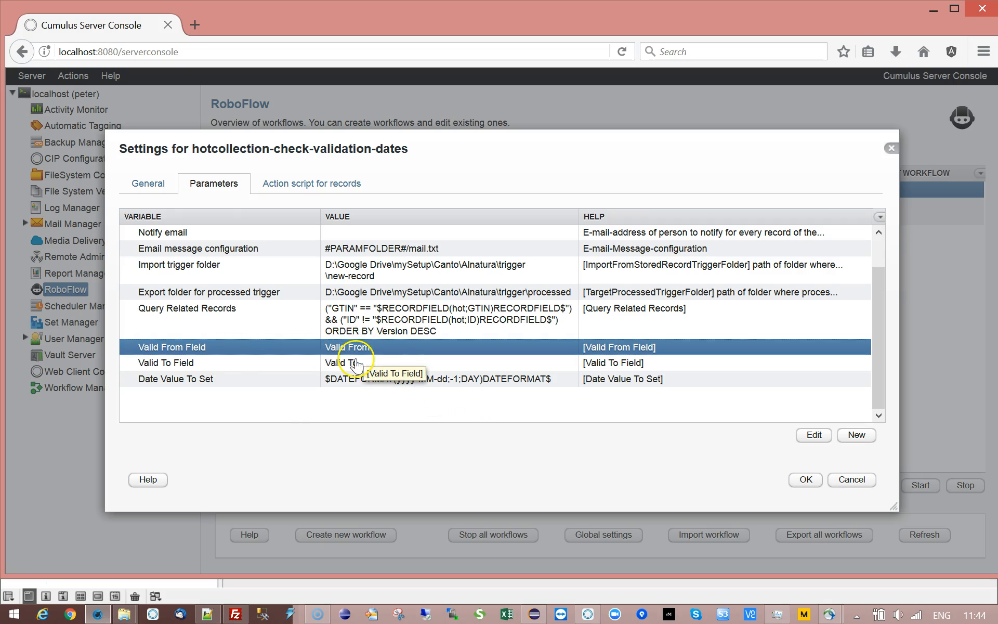
pyautogui.click(336, 368)
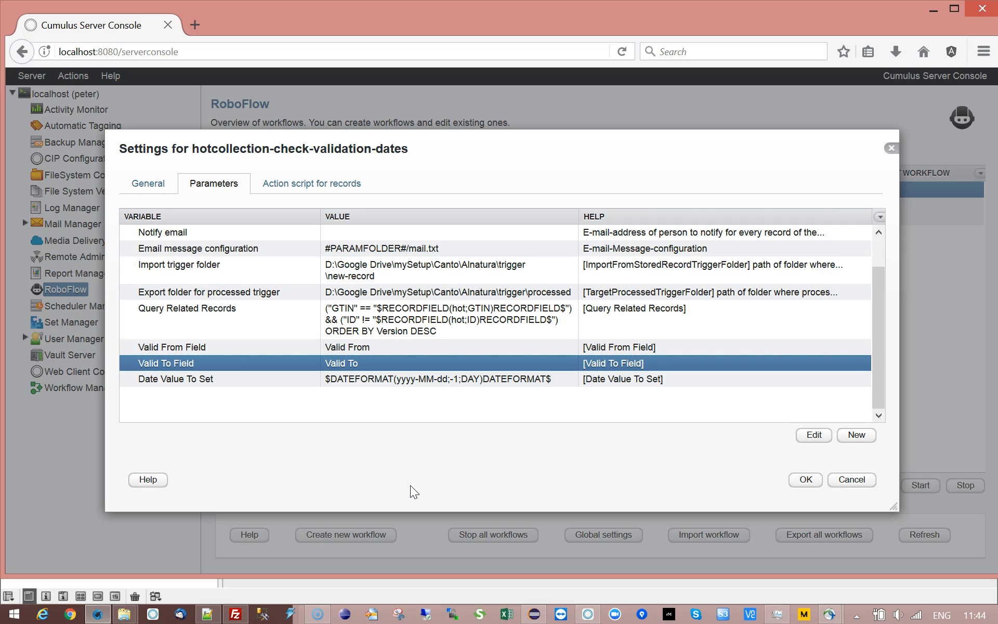
pyautogui.click(138, 379)
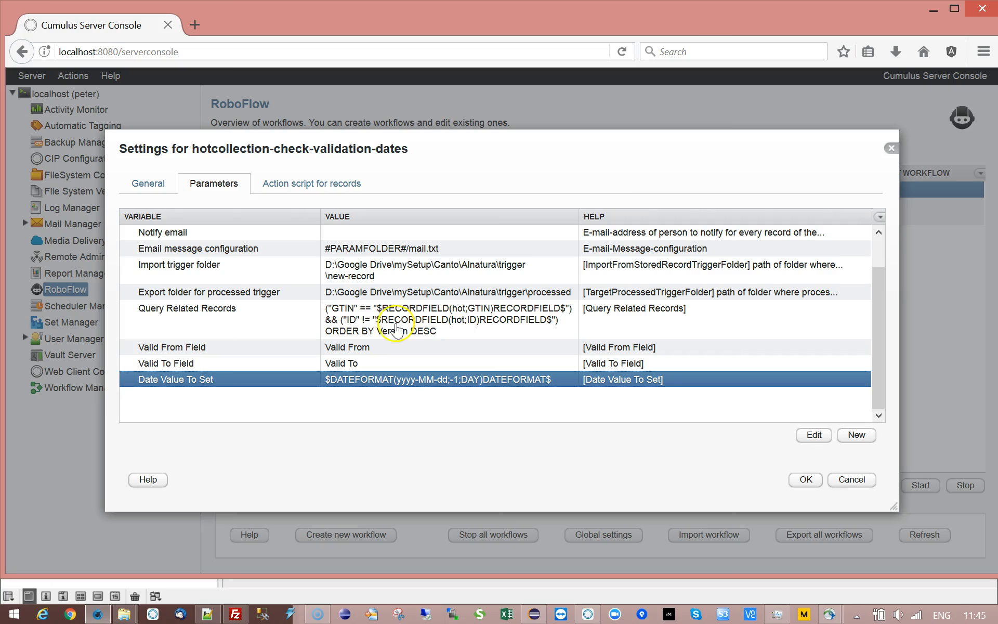
pyautogui.click(331, 335)
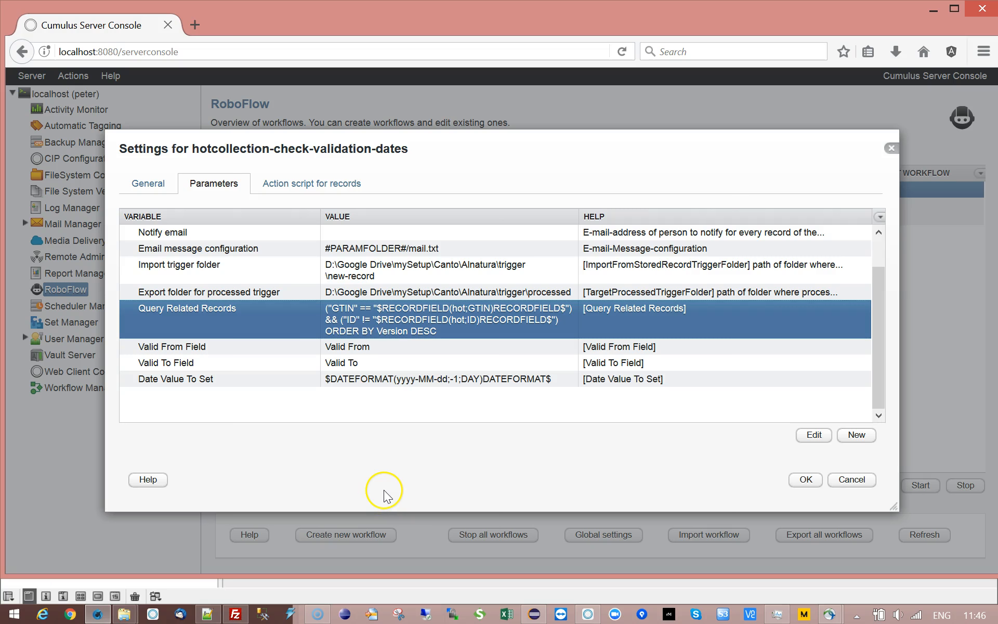
# View the action script for records and the general settings of hotcollection-check-validation-dates, and save the workflow
pyautogui.click(290, 181)
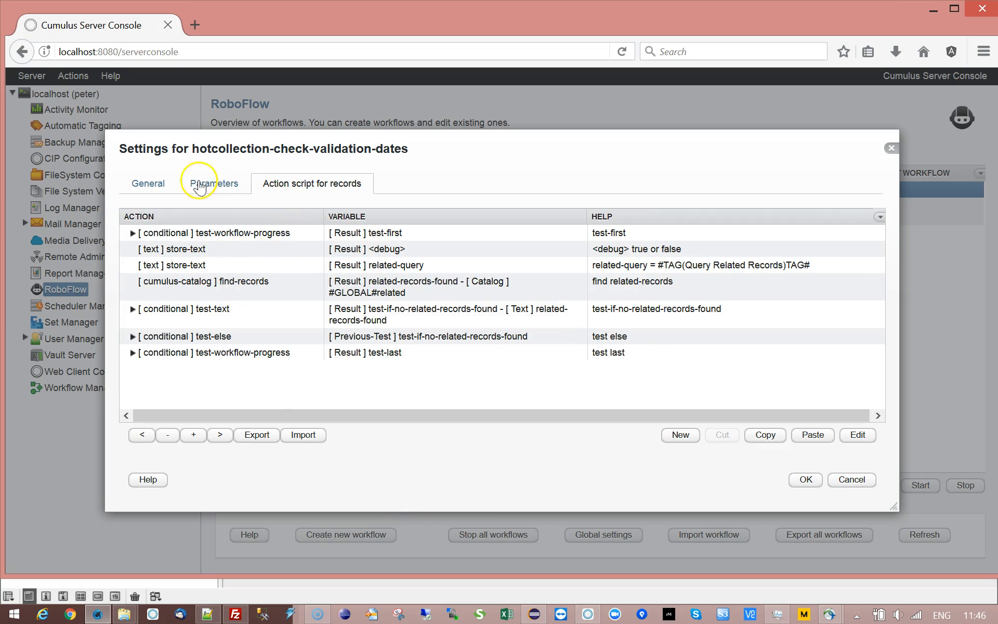
pyautogui.click(155, 190)
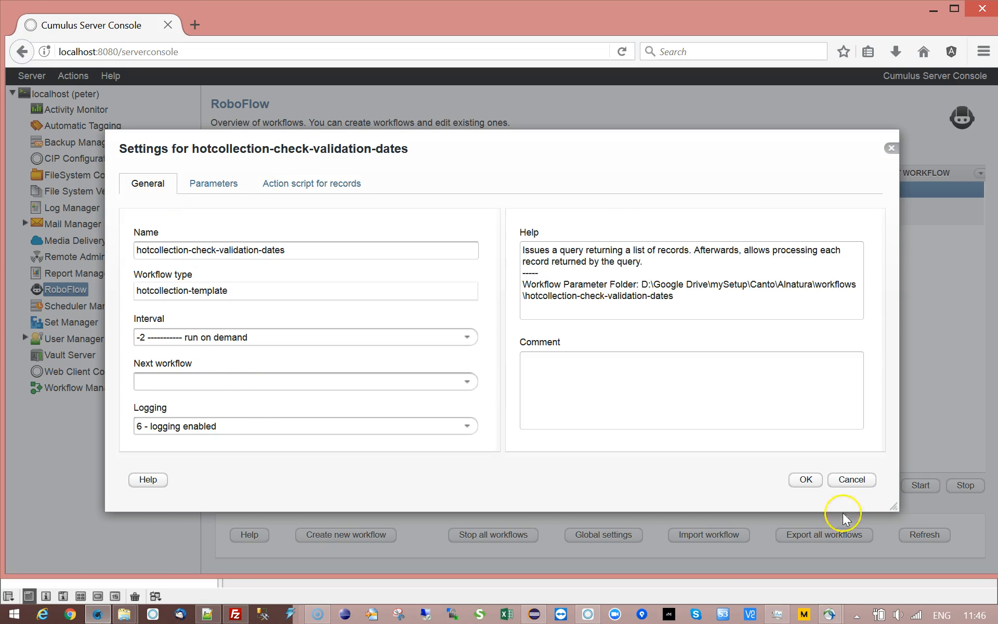
pyautogui.click(807, 482)
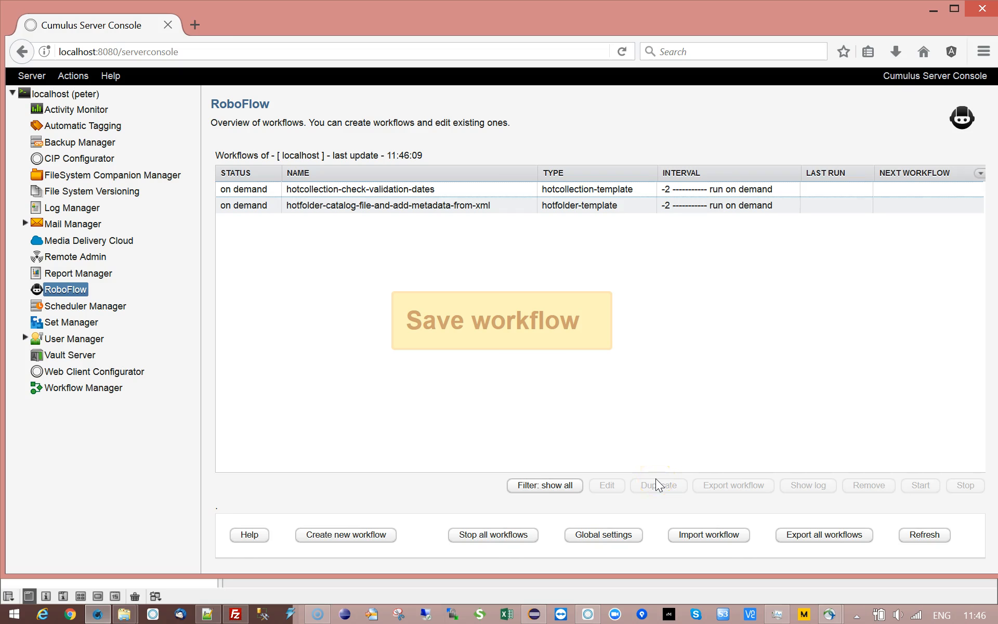
# Compare the hotfolder and hotcollection workflow entries in the RoboFlow overview, including their interval and next workflow
pyautogui.click(295, 212)
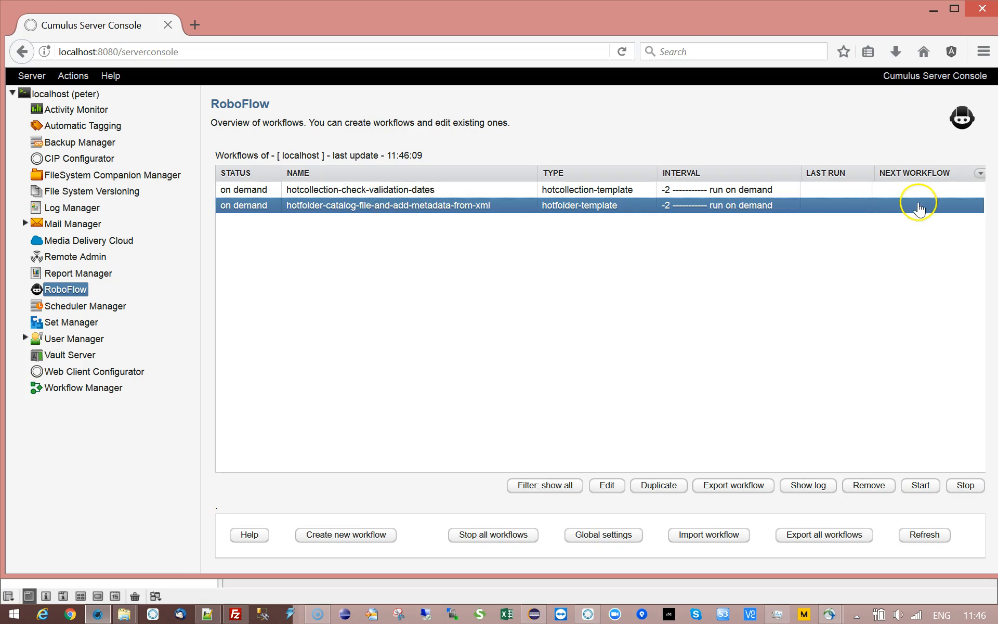
pyautogui.click(419, 193)
pyautogui.click(400, 205)
pyautogui.click(411, 207)
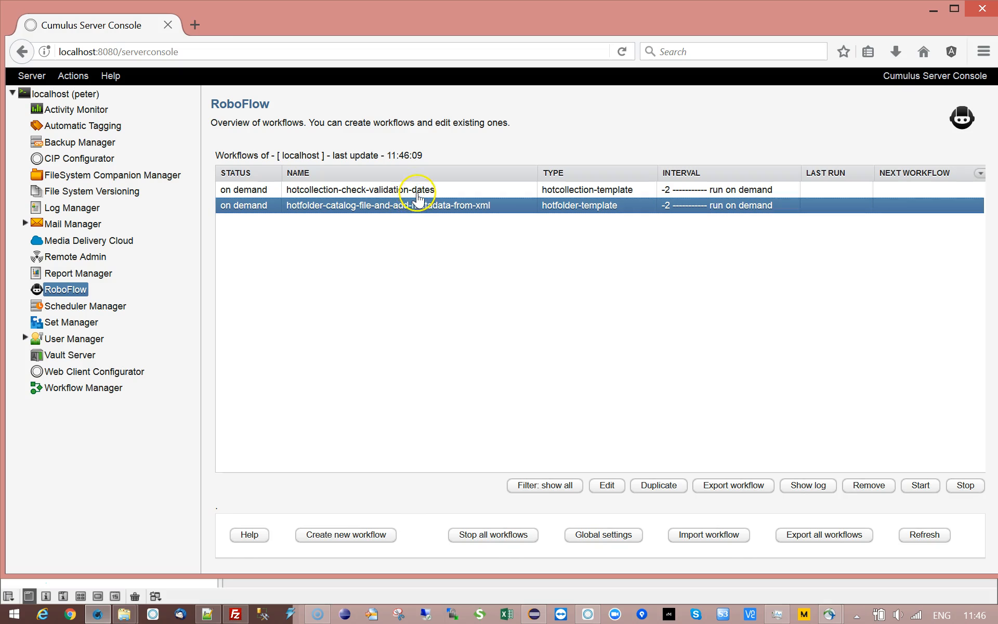
pyautogui.click(430, 192)
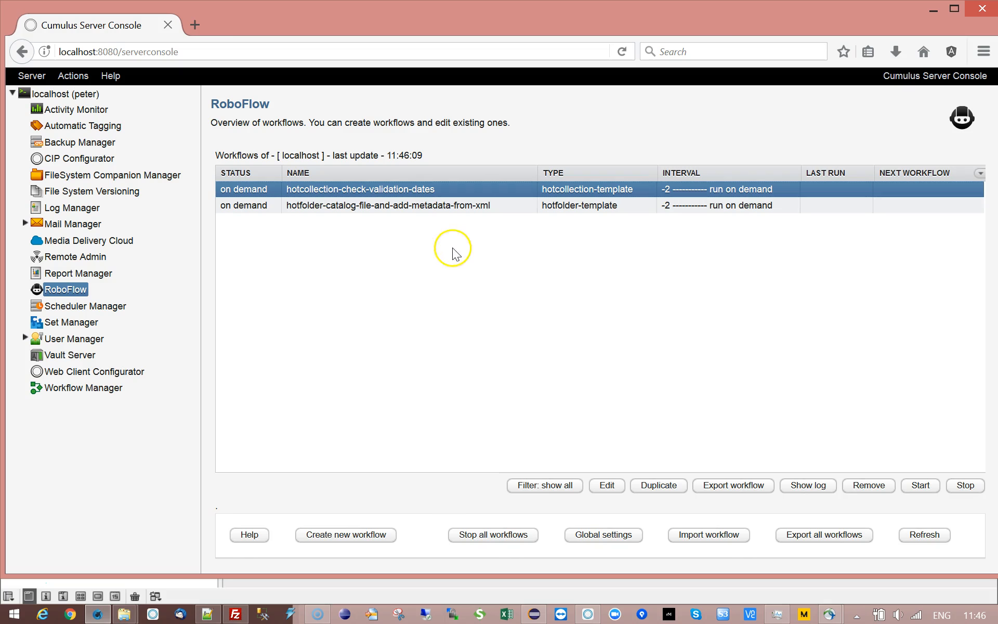
pyautogui.click(830, 205)
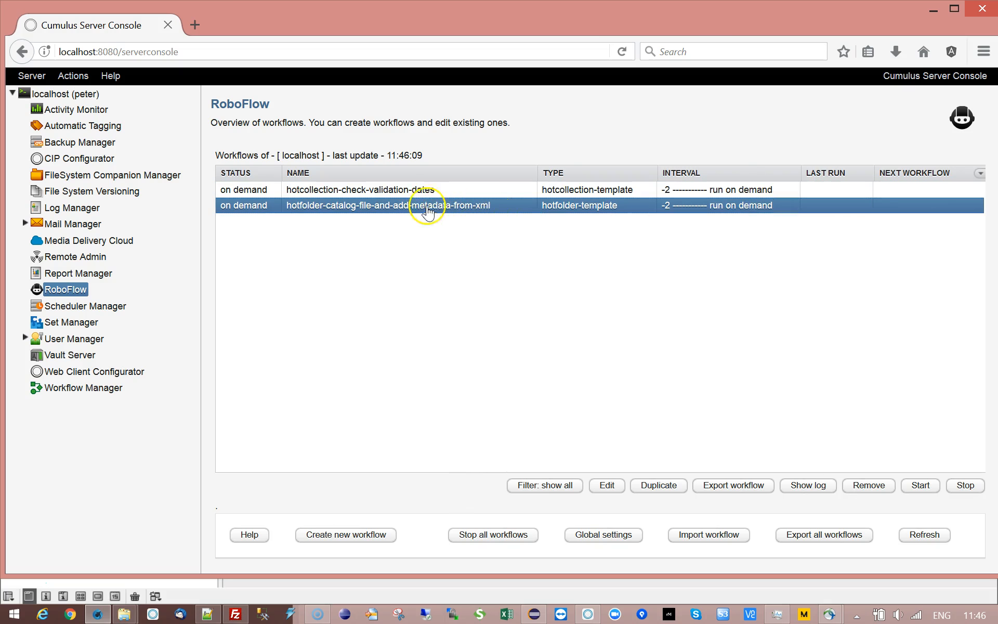
pyautogui.click(409, 191)
pyautogui.click(423, 207)
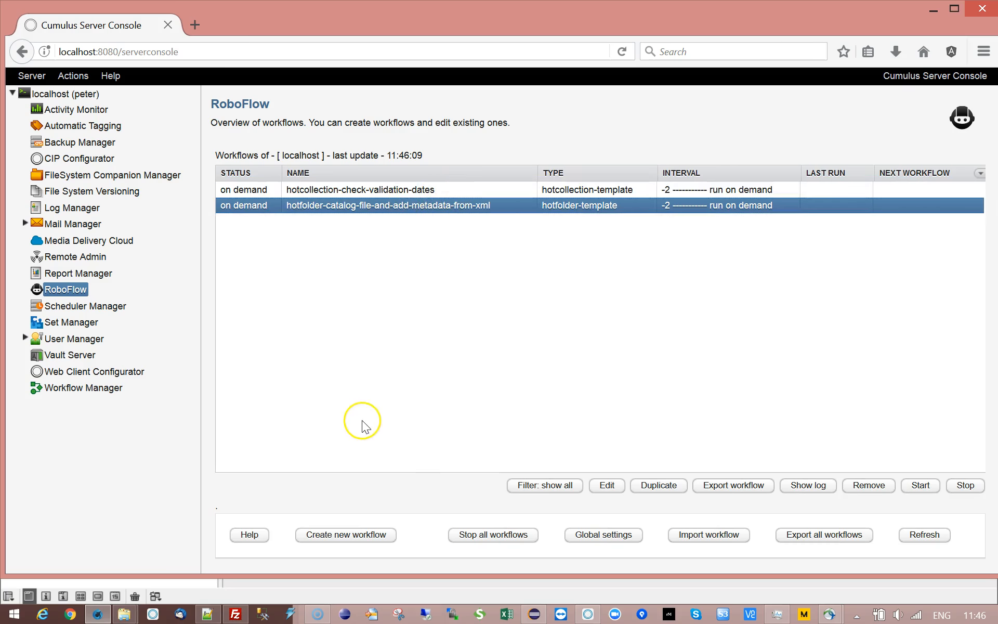
# Start the hotcollection-check-validation-dates workflow and switch to the Cumulus client to check the validity dates of both records
pyautogui.click(361, 193)
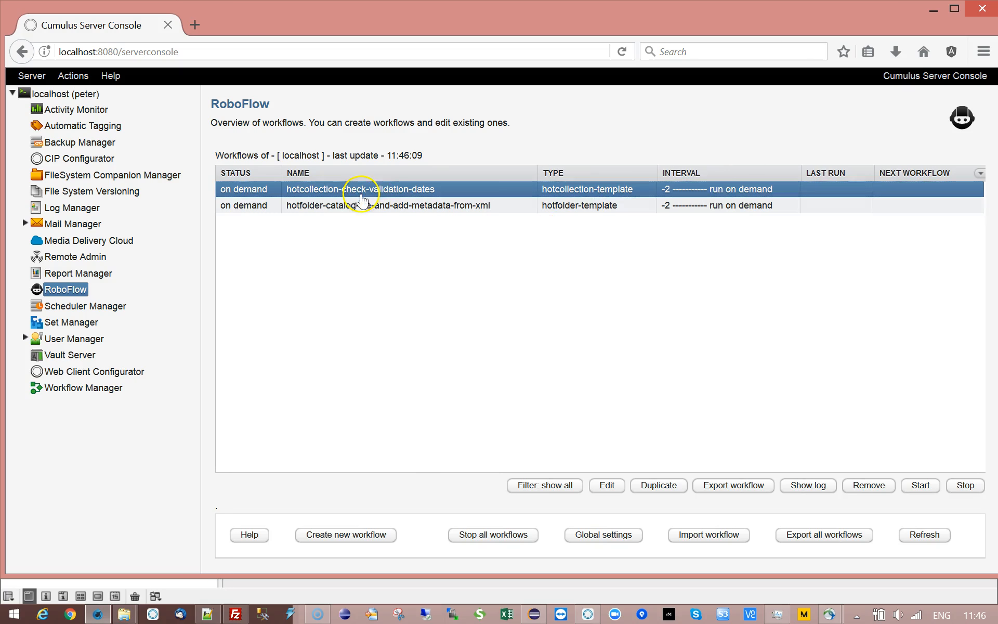
pyautogui.click(928, 491)
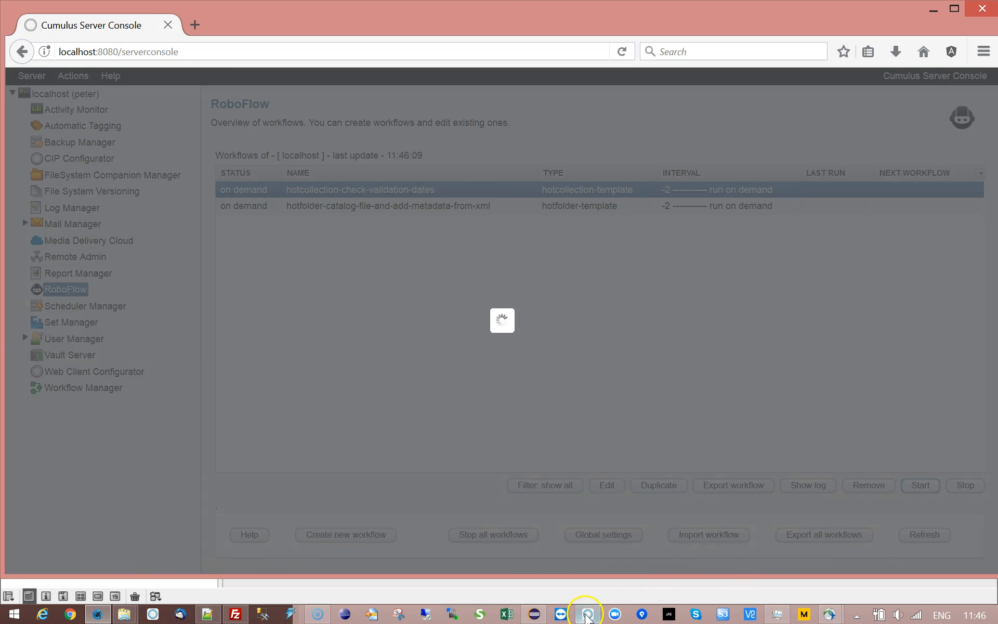
pyautogui.click(588, 614)
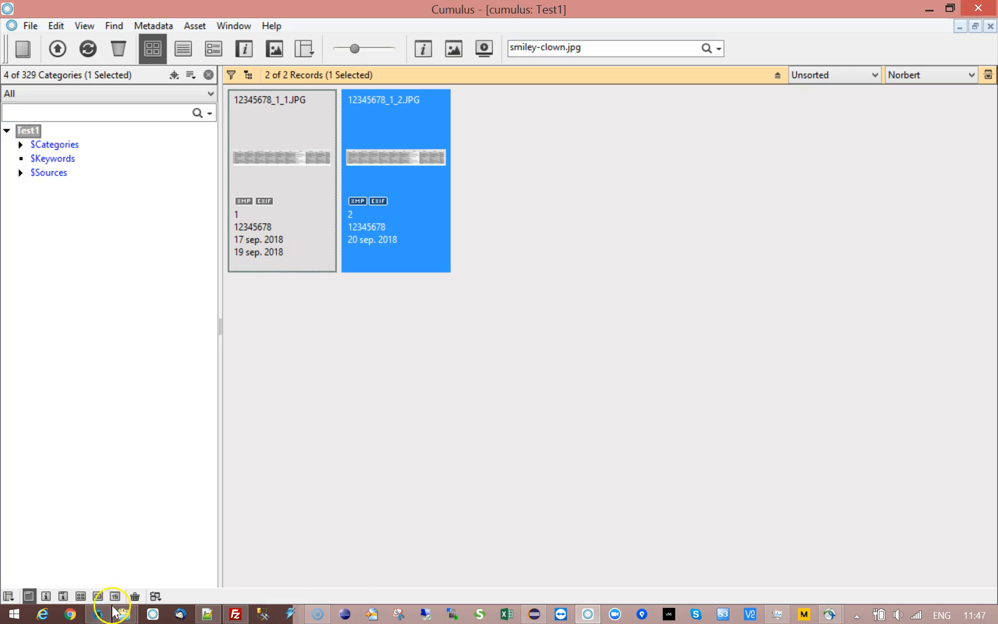
# Return to the Cumulus Server Console and open the log of the hotcollection-check-validation-dates workflow
pyautogui.moveTo(99, 616)
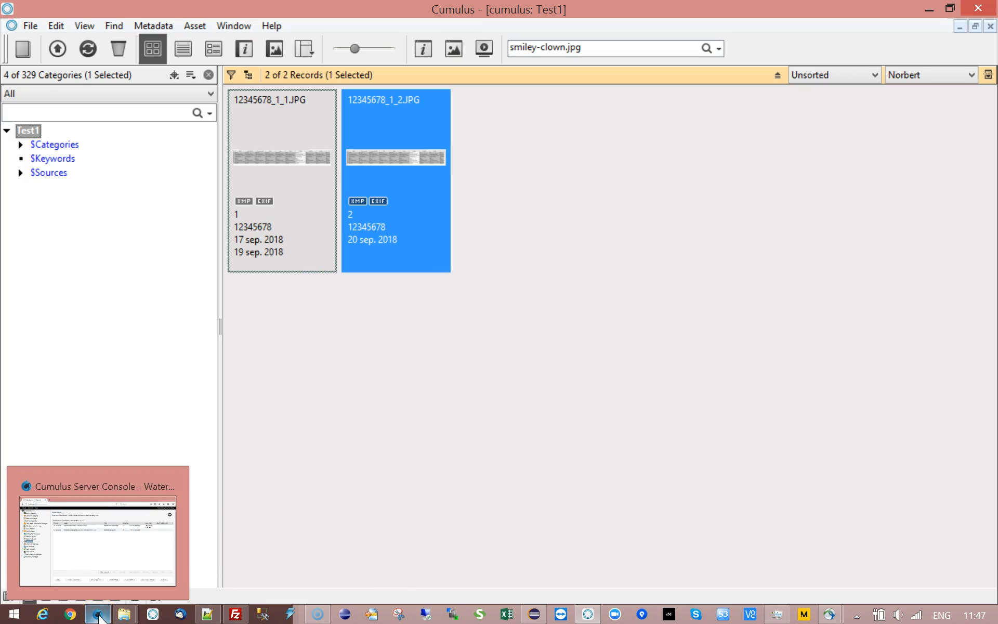
pyautogui.click(171, 526)
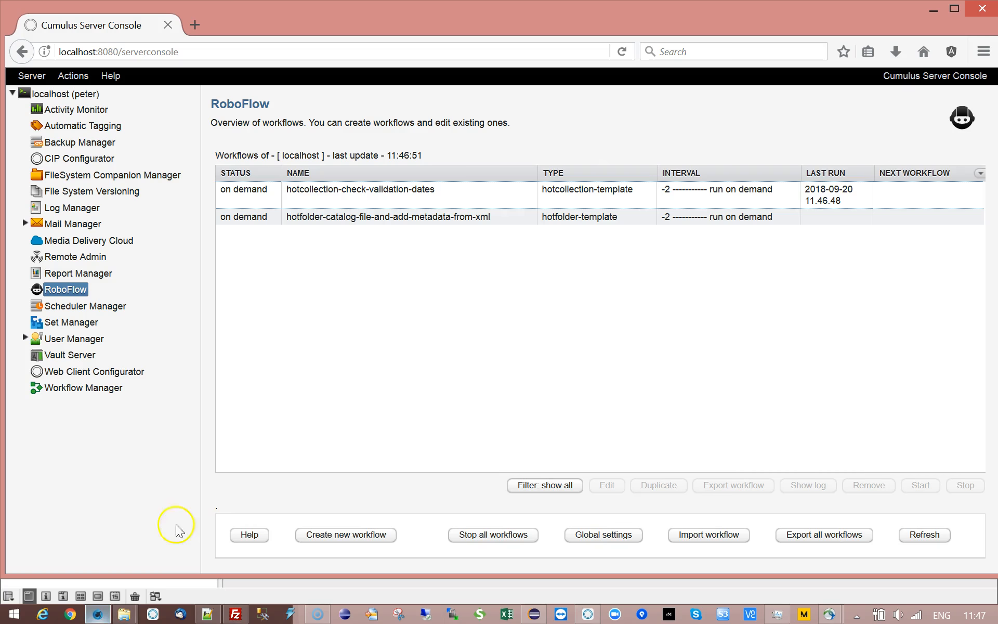
pyautogui.click(414, 196)
pyautogui.click(807, 485)
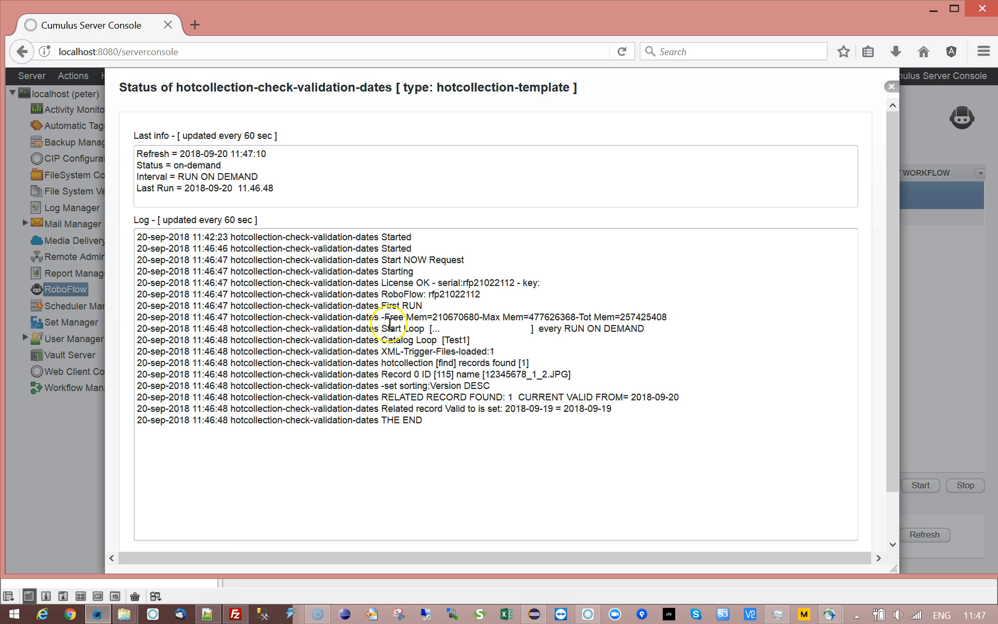
# Examine the log entries about the records found and the version sorting order
pyautogui.moveTo(428, 362); pyautogui.dragTo(543, 363)
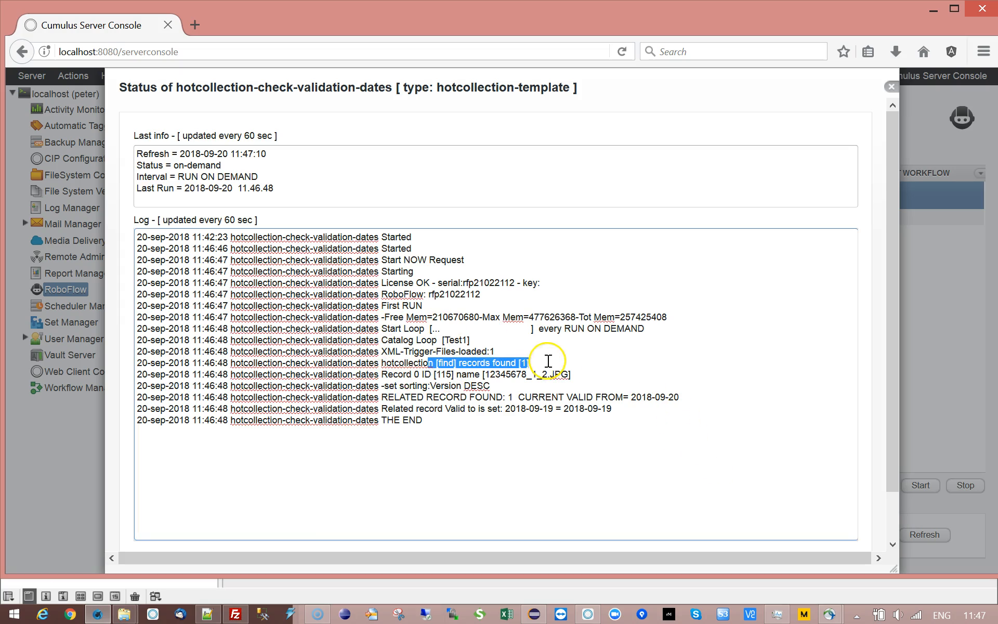
pyautogui.keyDown('shift'); pyautogui.click(488, 385); pyautogui.keyUp('shift')
pyautogui.click(492, 388)
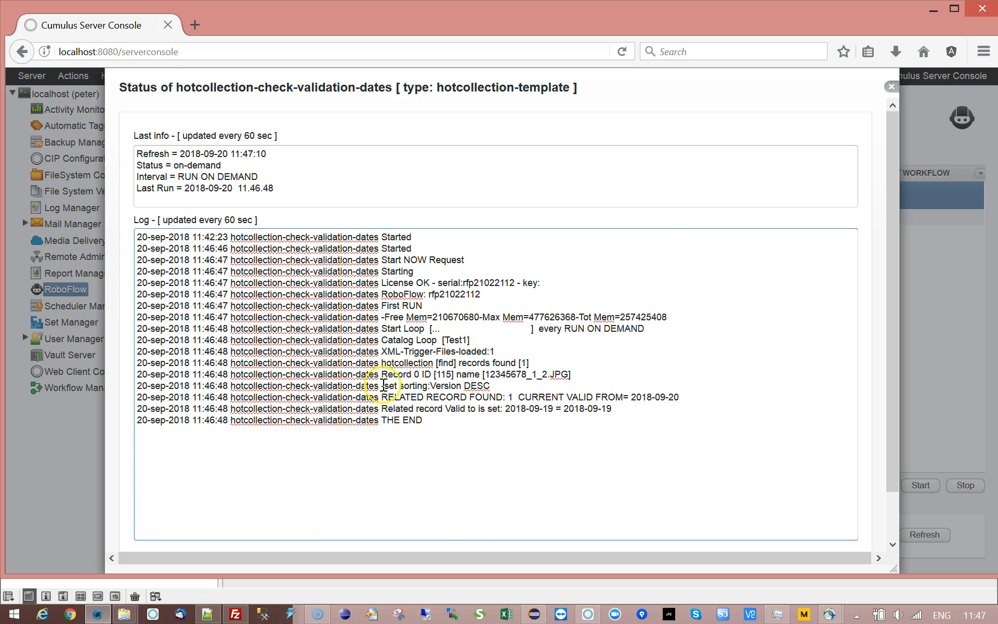
pyautogui.moveTo(385, 385); pyautogui.dragTo(510, 389)
pyautogui.click(510, 389)
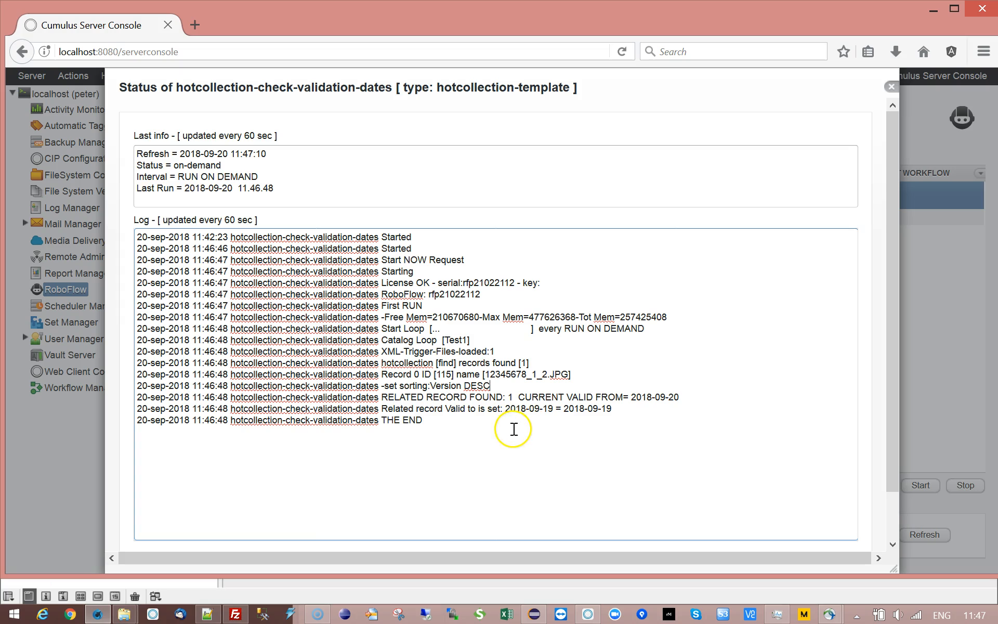
pyautogui.doubleClick(477, 385)
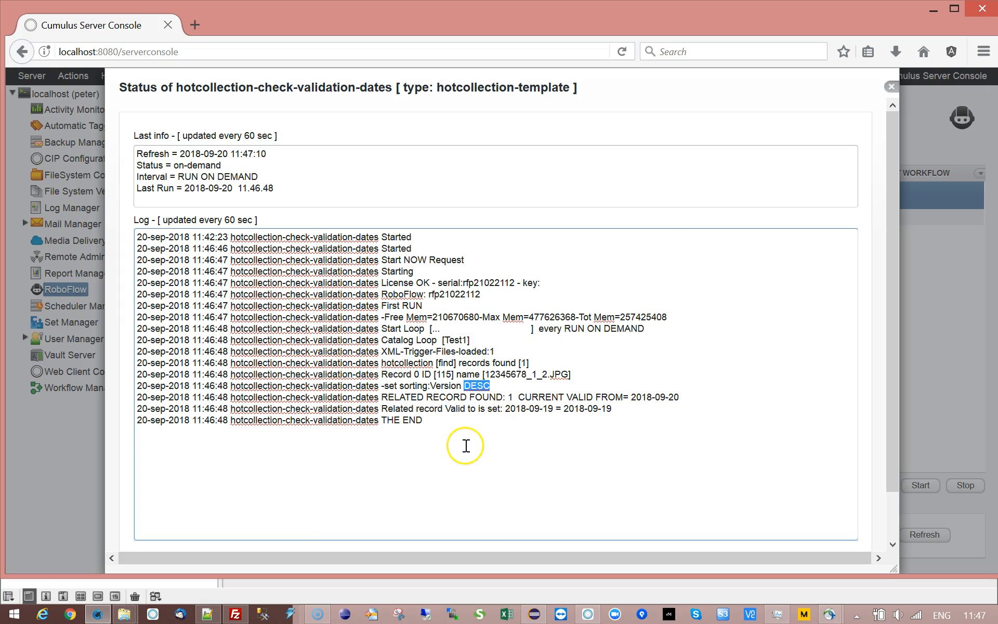
# Examine the log entries on the related record, its current Valid From date and the Valid To date set, and close the log
pyautogui.moveTo(382, 397); pyautogui.dragTo(515, 399)
pyautogui.doubleClick(511, 397)
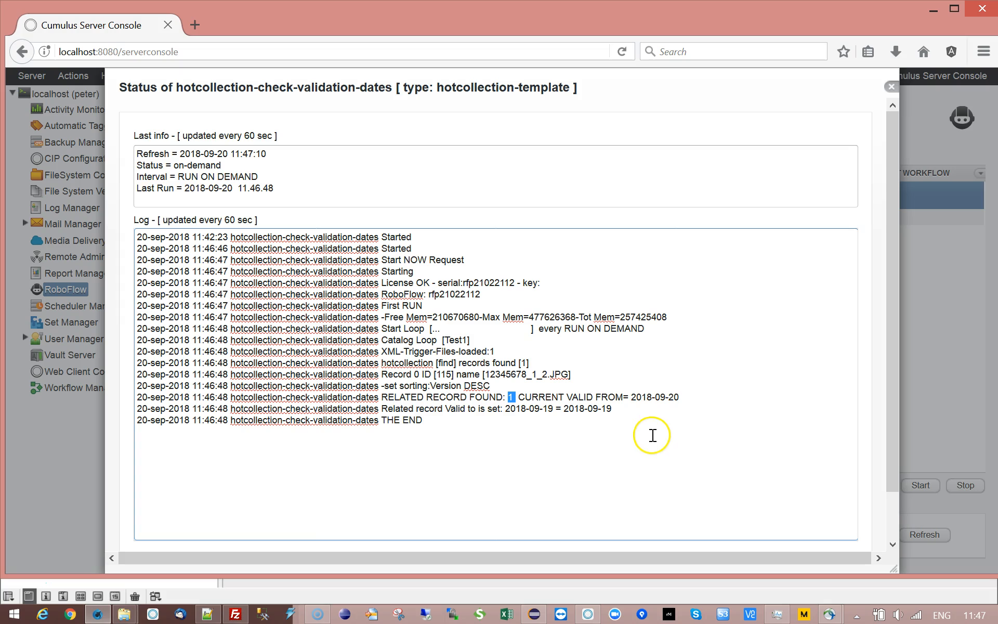
pyautogui.moveTo(631, 397); pyautogui.dragTo(674, 398)
pyautogui.click(539, 398)
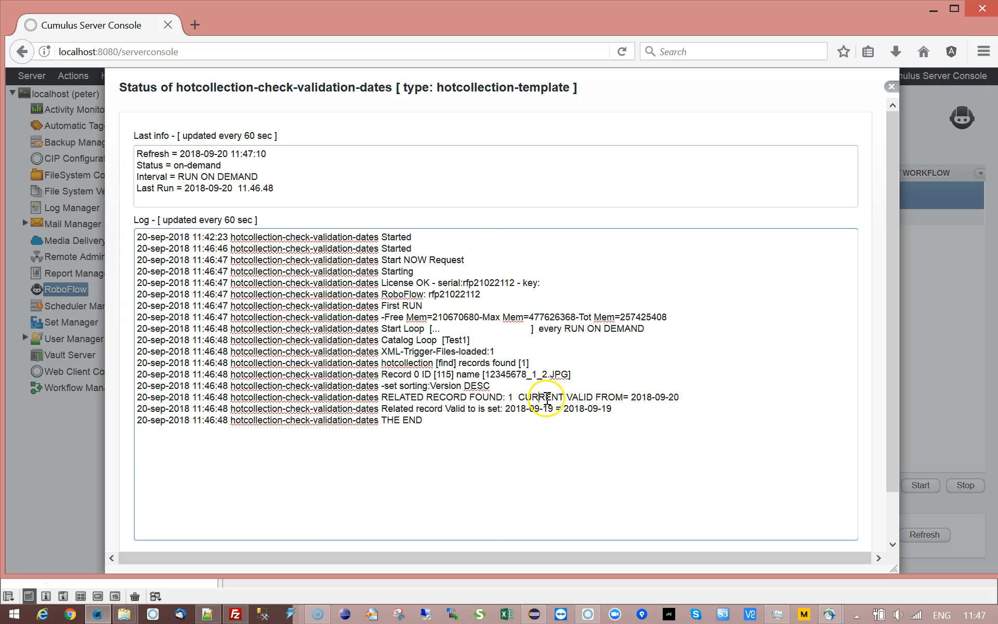
pyautogui.moveTo(633, 398); pyautogui.dragTo(674, 398)
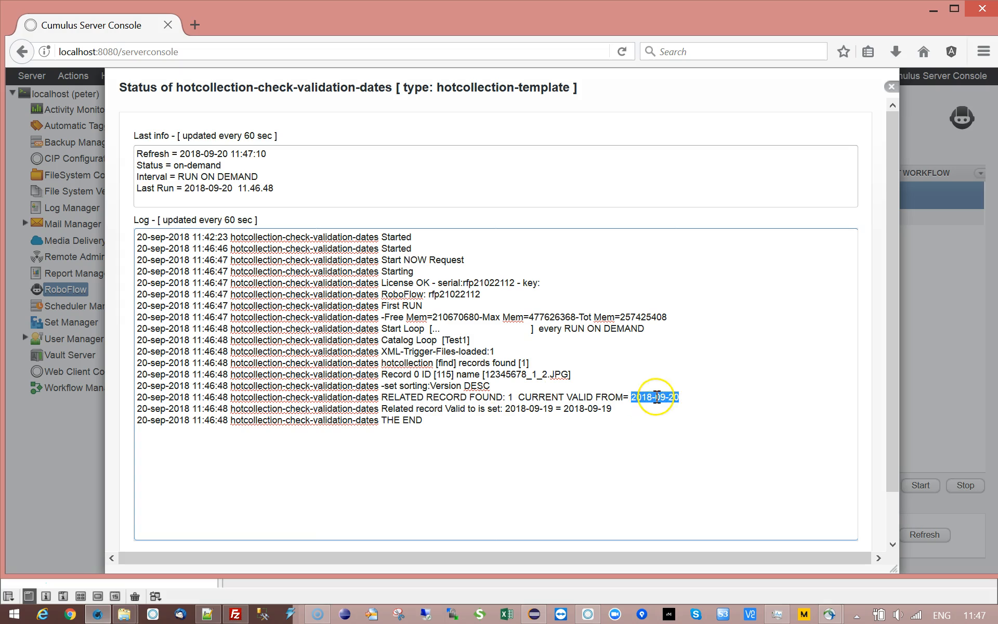
pyautogui.moveTo(382, 409); pyautogui.dragTo(470, 404)
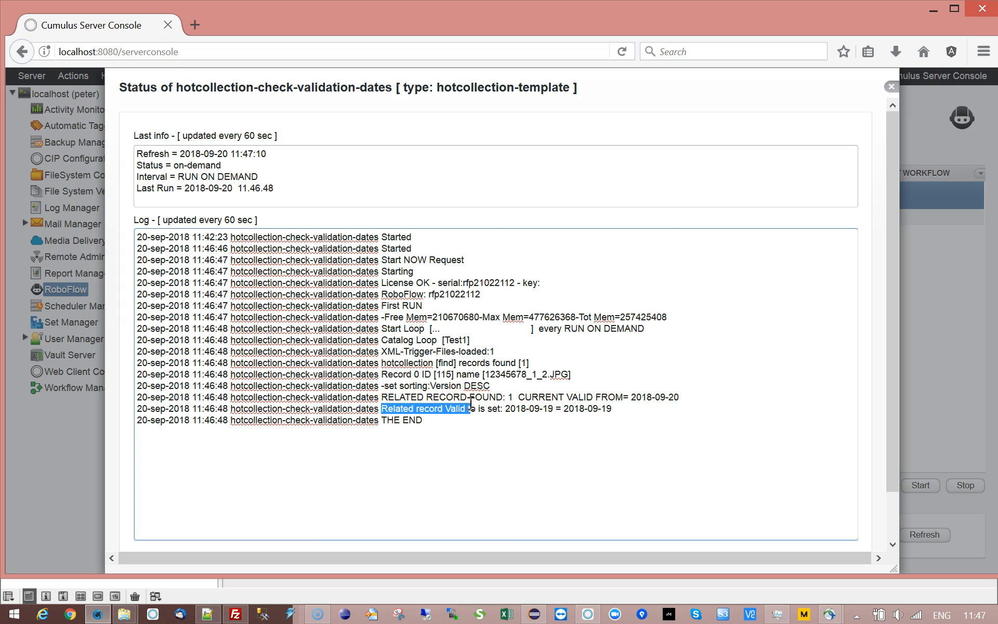
pyautogui.click(453, 408)
pyautogui.moveTo(446, 410); pyautogui.dragTo(624, 408)
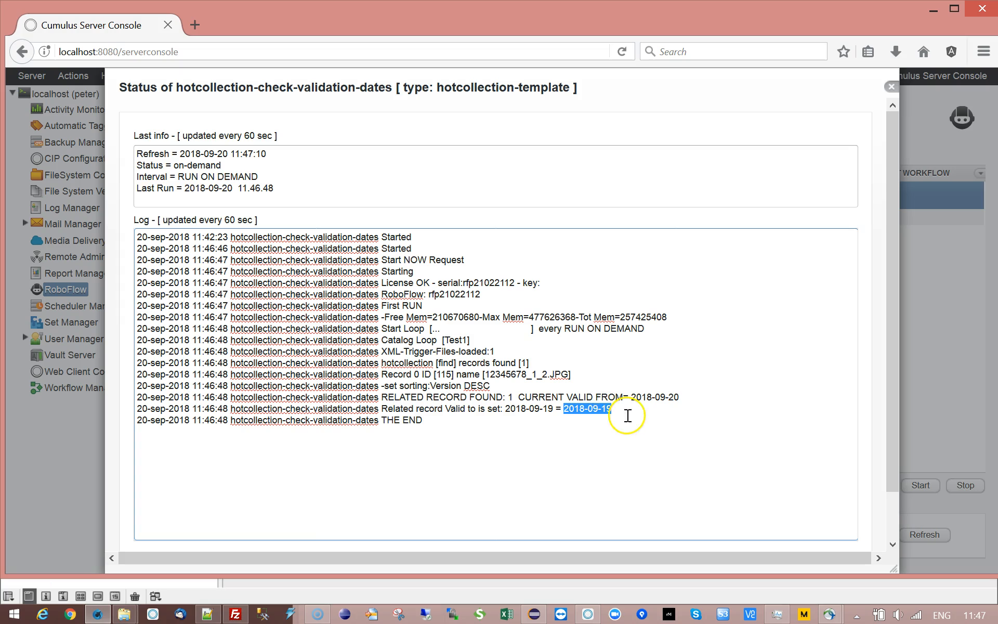
pyautogui.moveTo(506, 410); pyautogui.dragTo(613, 408)
pyautogui.click(672, 422)
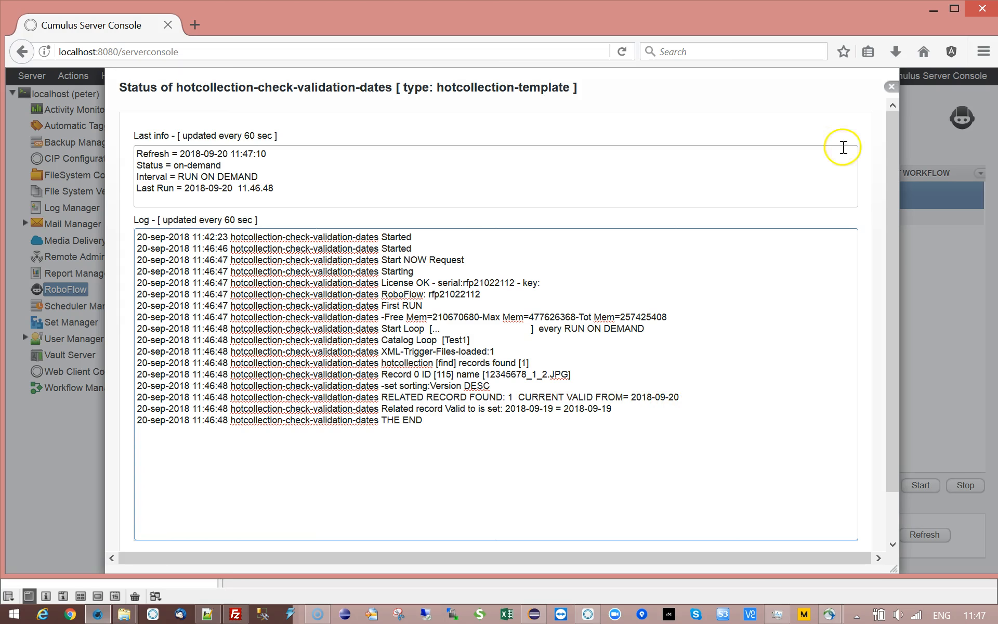
pyautogui.click(890, 87)
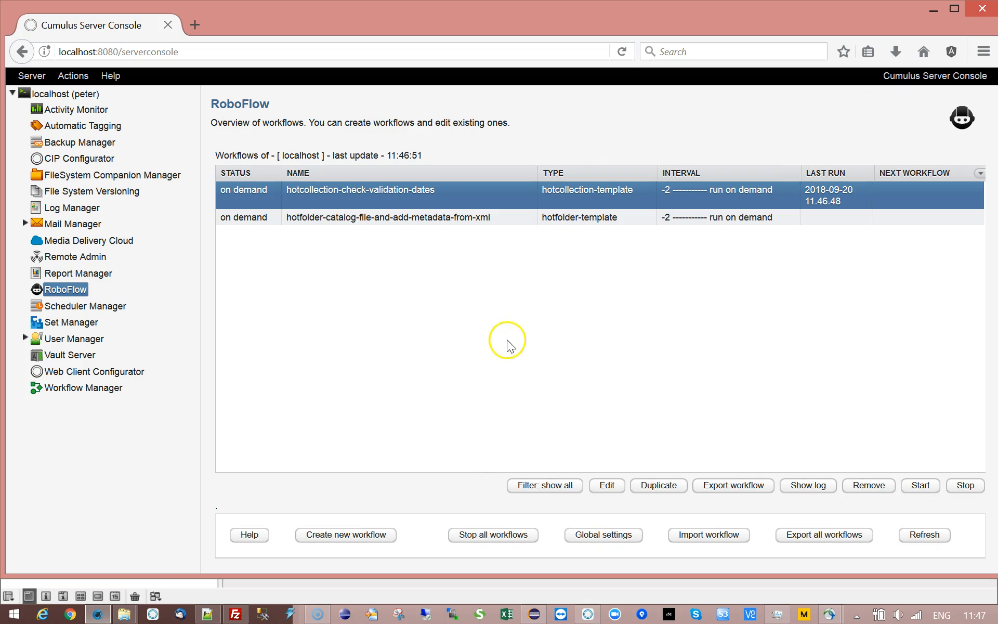
# Open the settings of hotcollection-check-validation-dates and inspect the open-catalog action in the record action script alongside the Catalog parameter
pyautogui.click(616, 483)
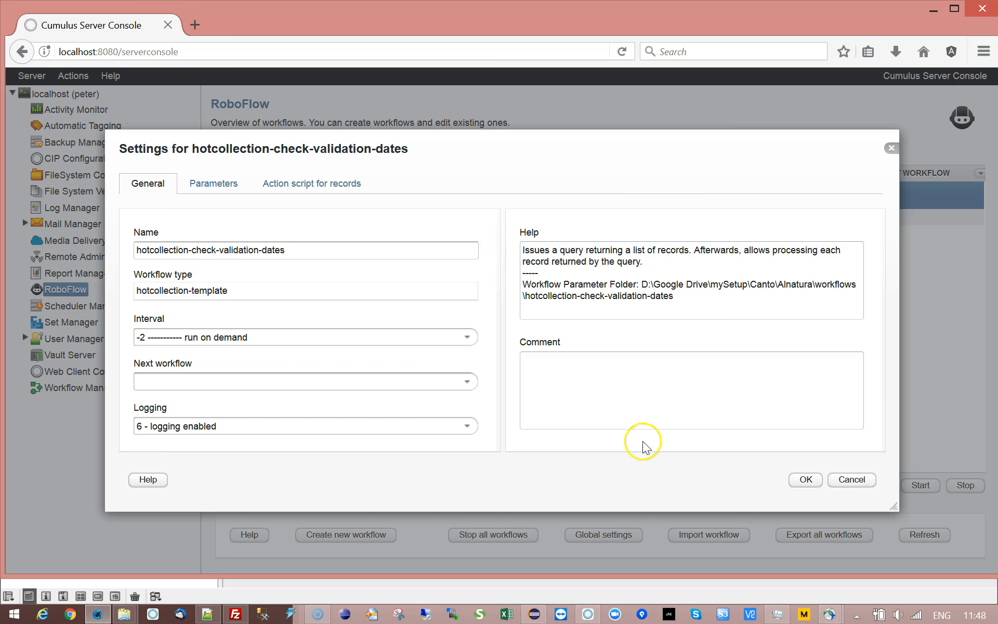
pyautogui.click(216, 185)
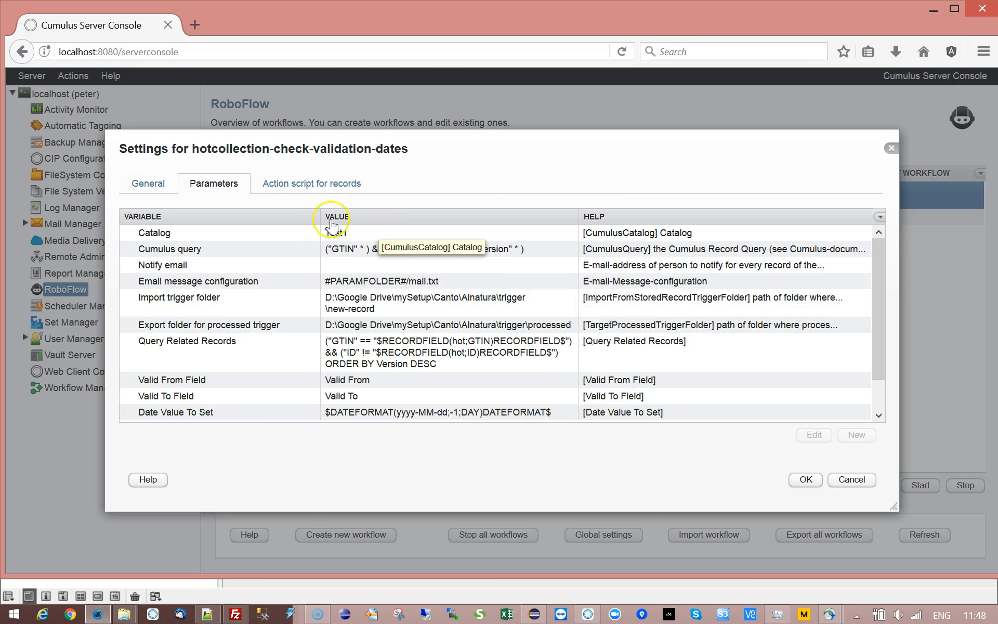
pyautogui.click(324, 183)
pyautogui.click(132, 232)
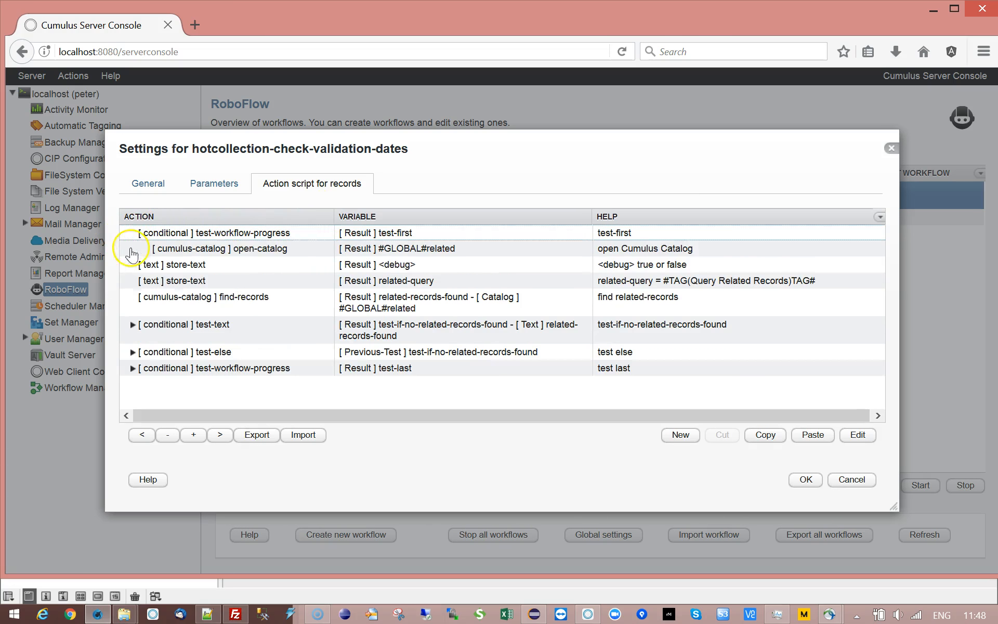
pyautogui.click(393, 253)
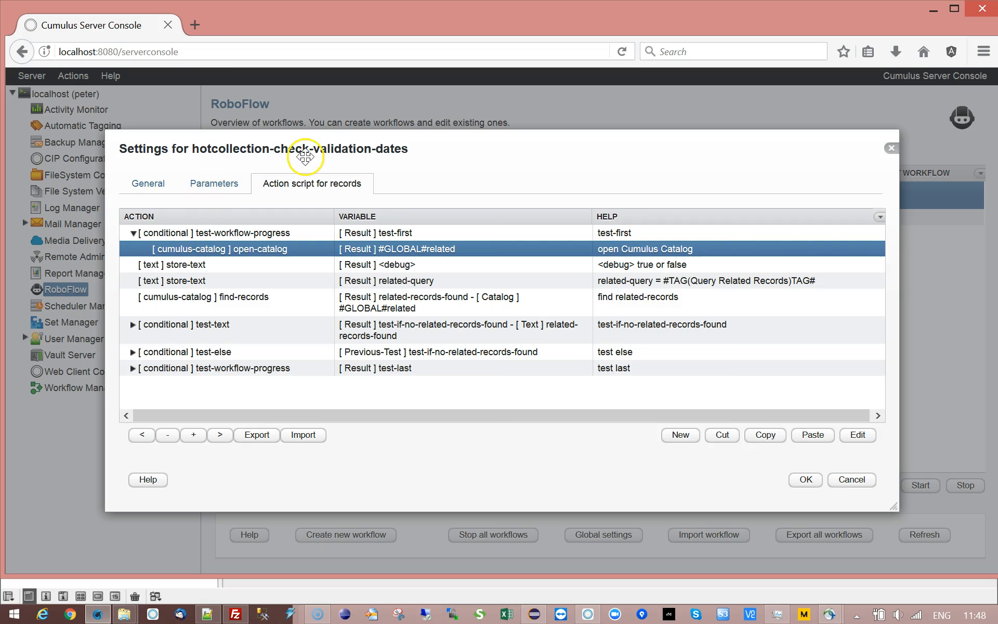
pyautogui.click(243, 187)
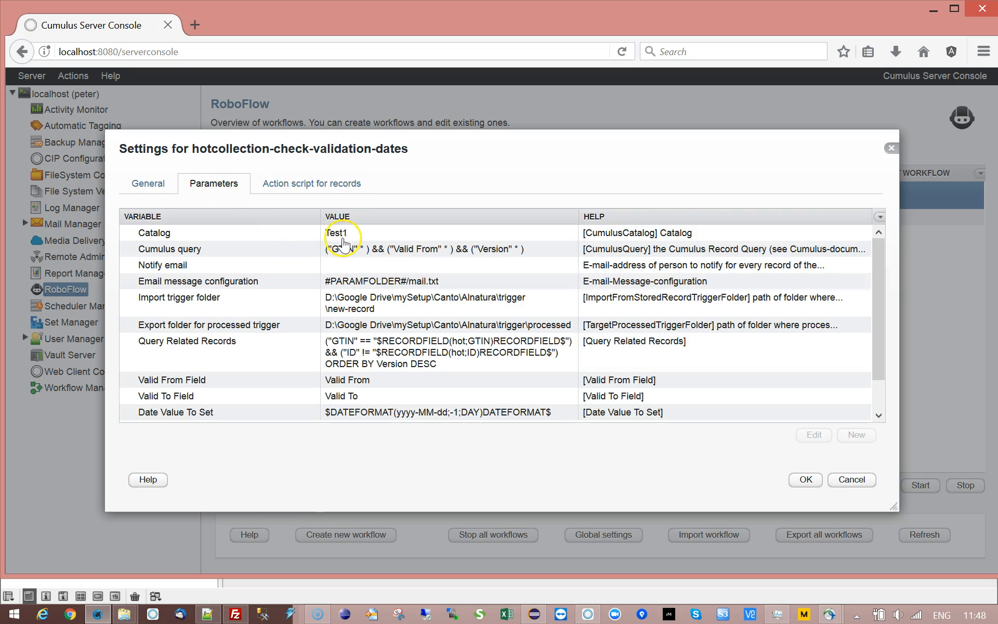
# Inspect the close-catalog action under the test-last condition in the action script, and collapse both test-workflow-progress conditions
pyautogui.click(336, 184)
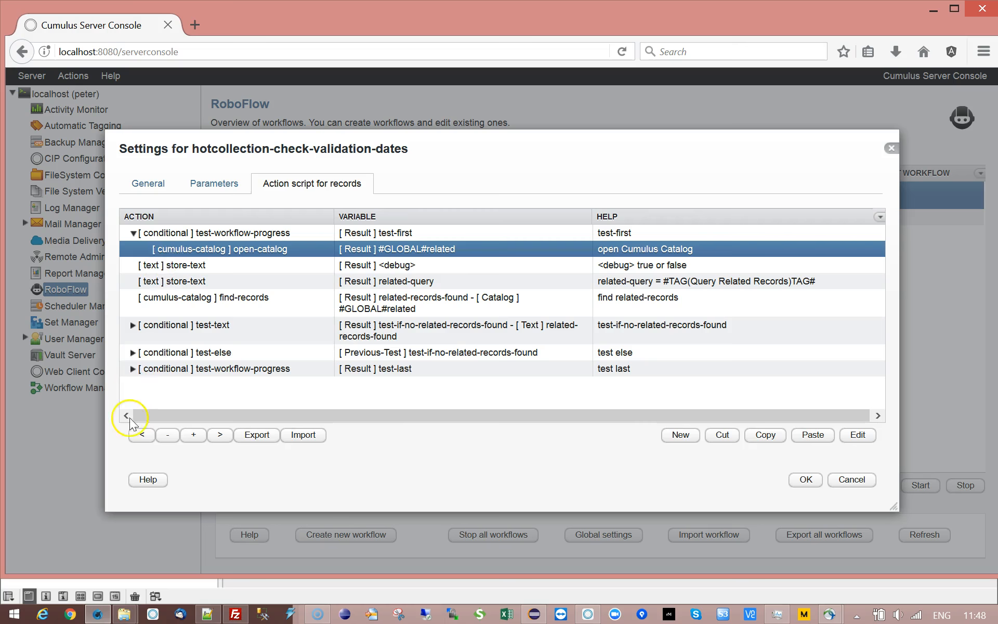
pyautogui.click(132, 370)
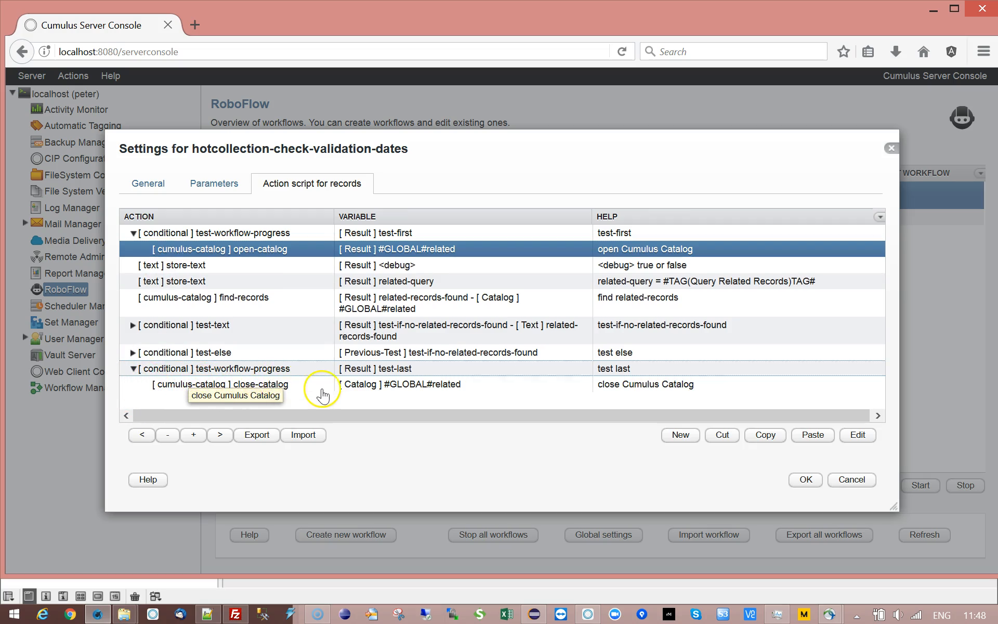
pyautogui.click(366, 383)
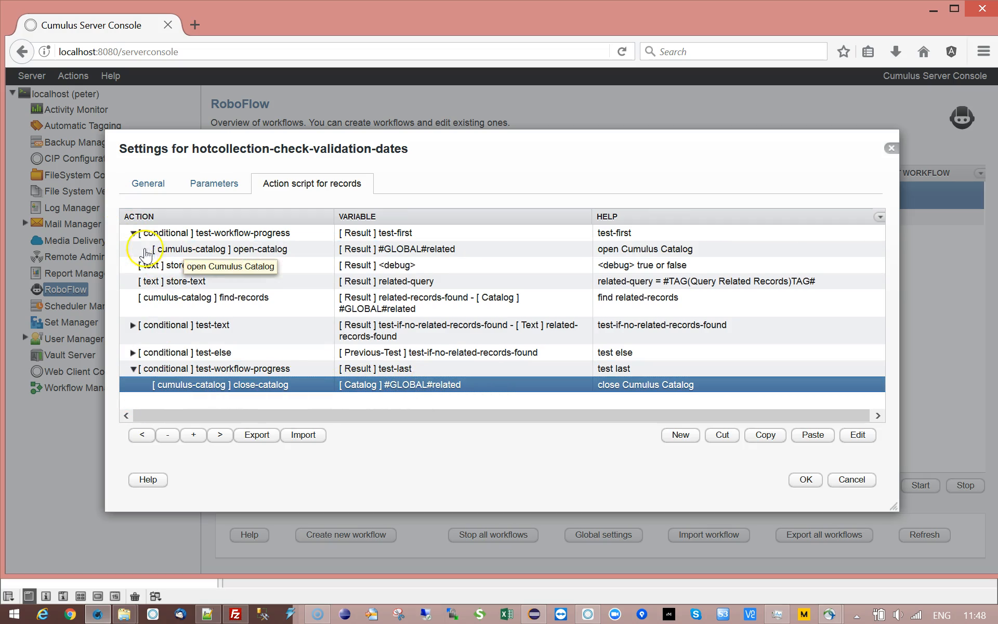
pyautogui.click(133, 233)
pyautogui.click(132, 352)
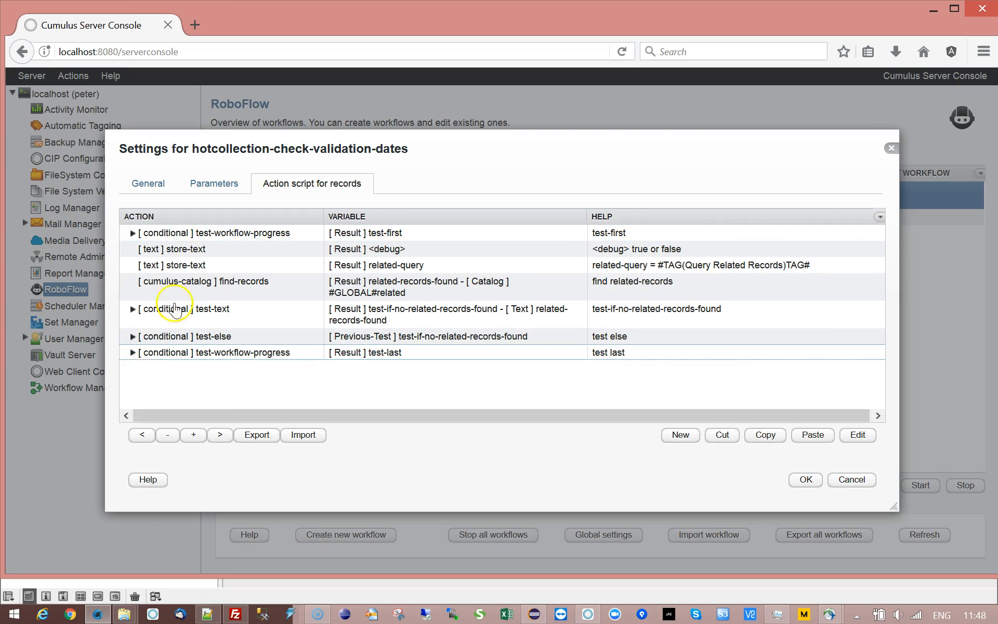
# Inspect the store-text actions for the <debug> and related-query variables, closing each without changes
pyautogui.click(188, 252)
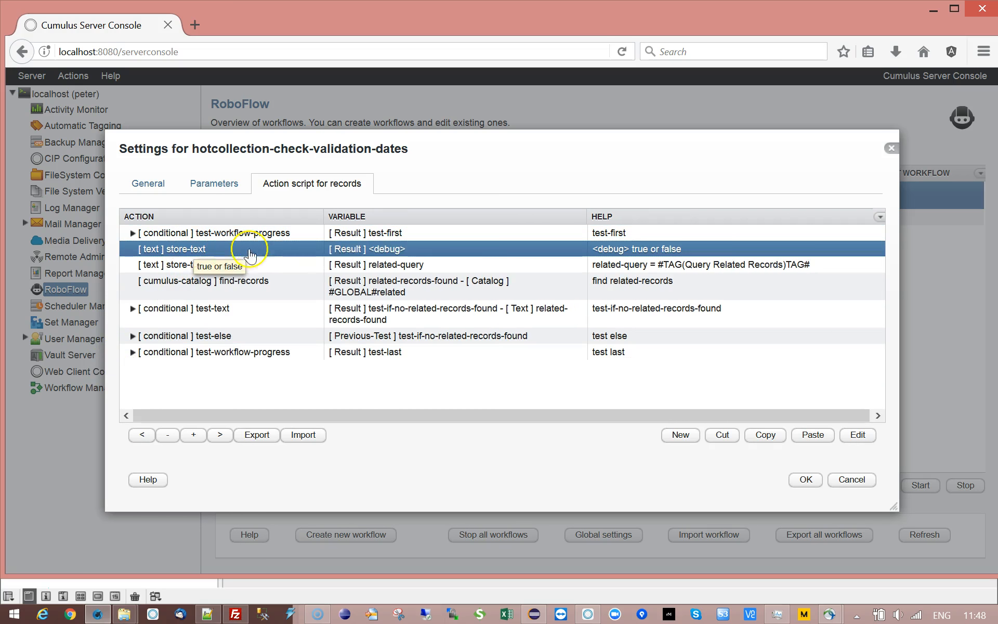
pyautogui.doubleClick(286, 256)
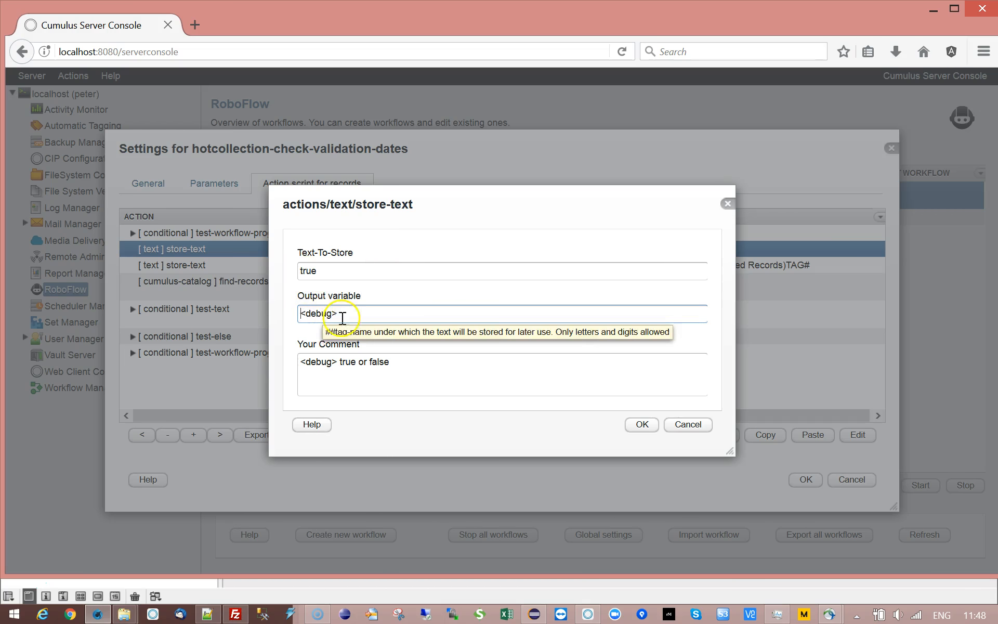
pyautogui.click(688, 426)
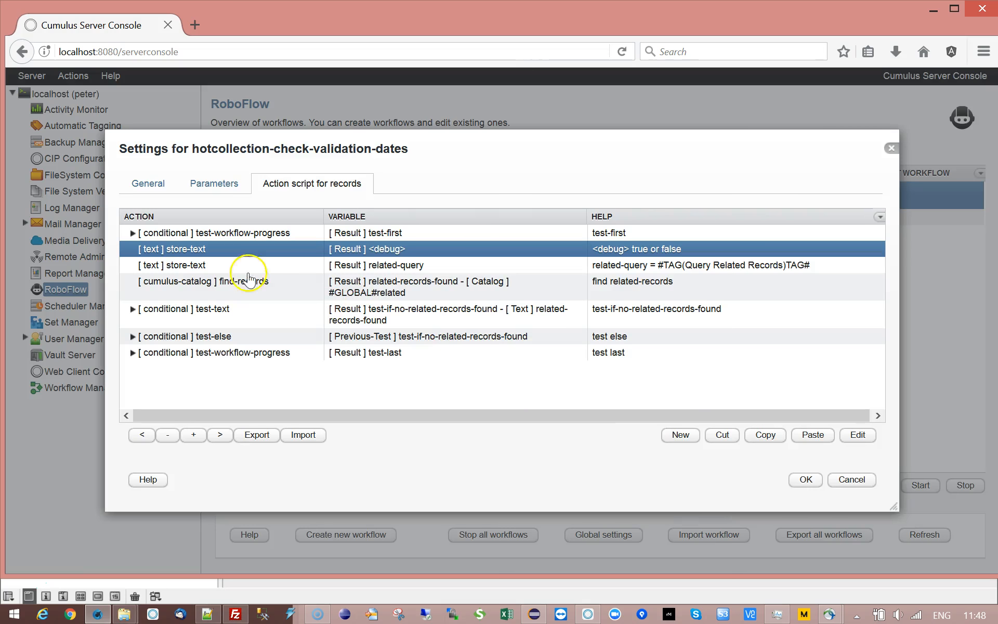
pyautogui.click(201, 270)
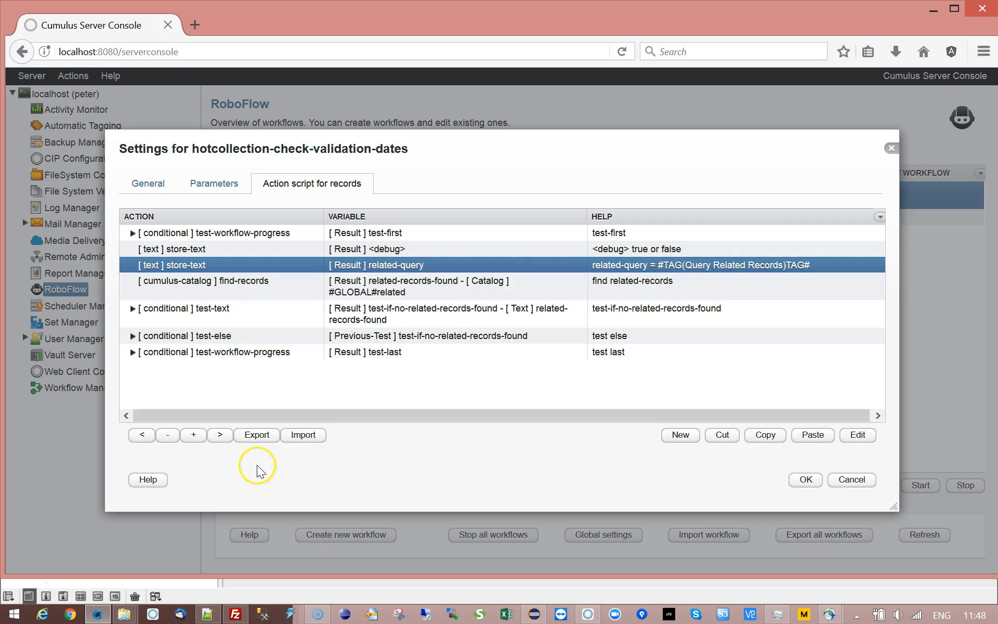
pyautogui.doubleClick(231, 263)
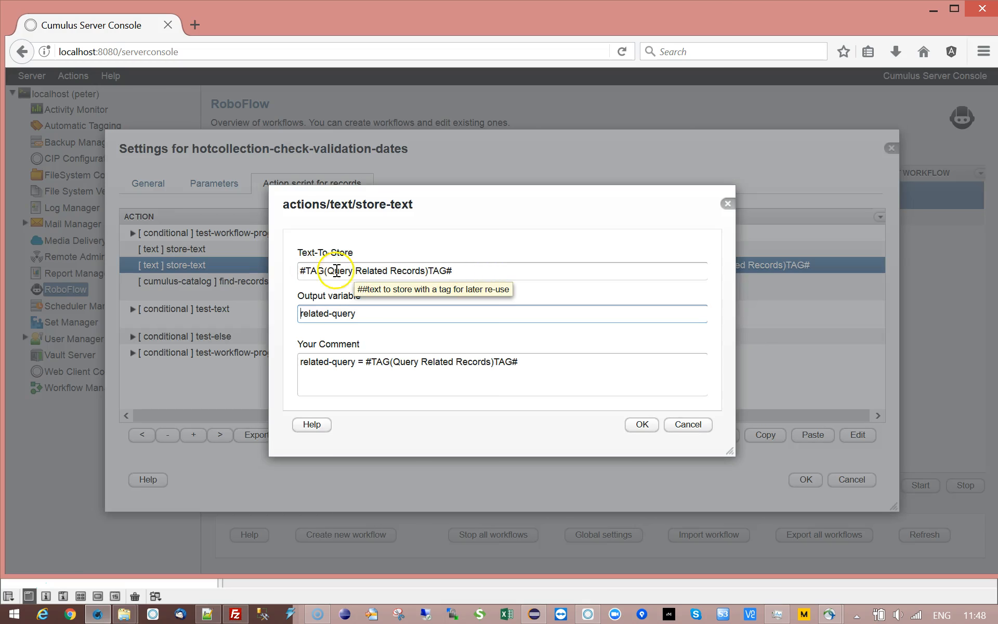
pyautogui.click(702, 426)
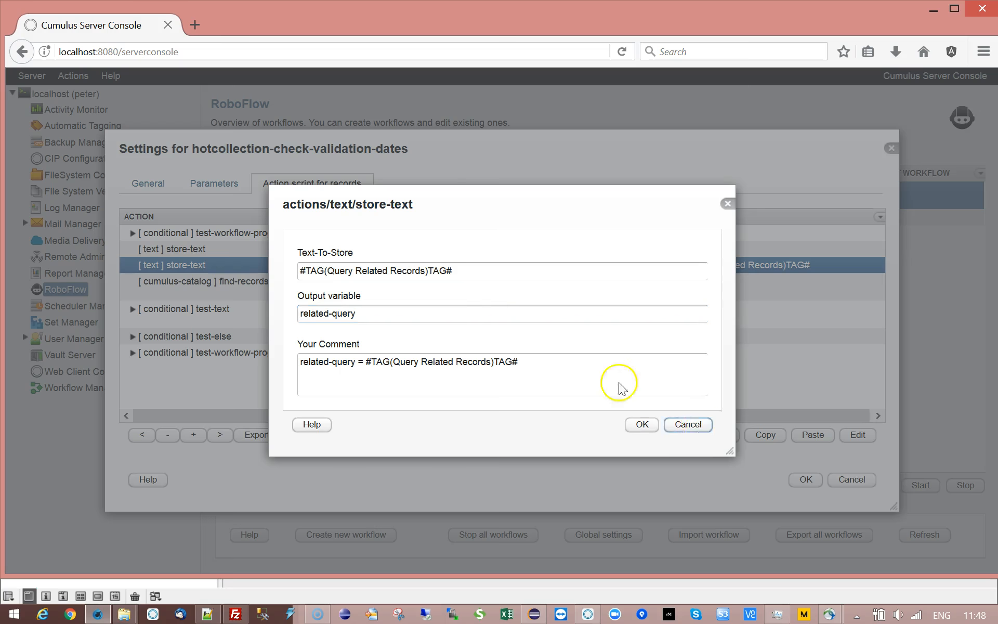
# Check the Query Related Records parameter and return to the action script to review the find-records action
pyautogui.click(228, 183)
pyautogui.click(389, 347)
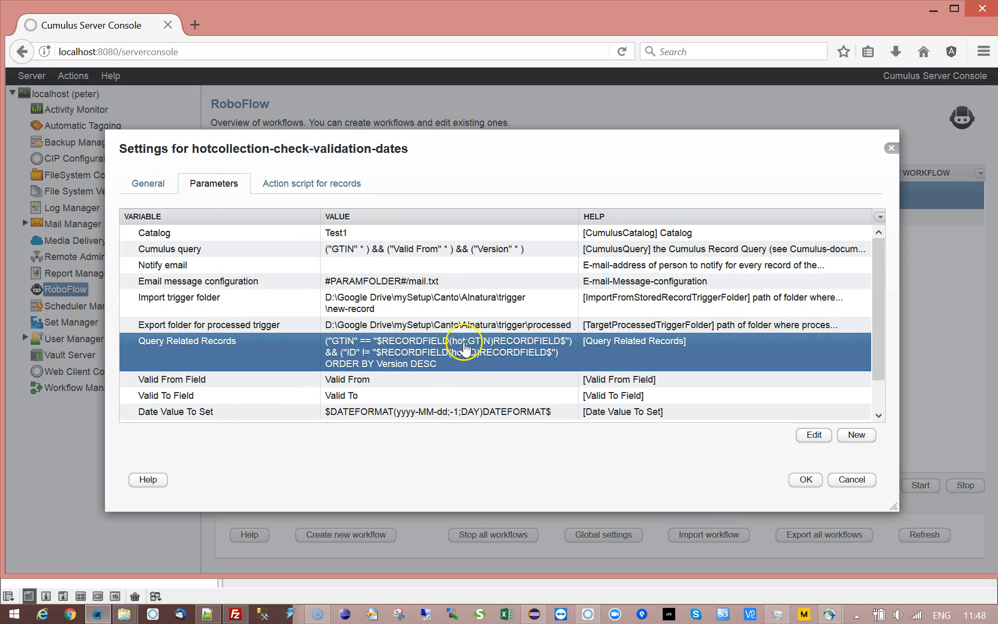
pyautogui.click(306, 190)
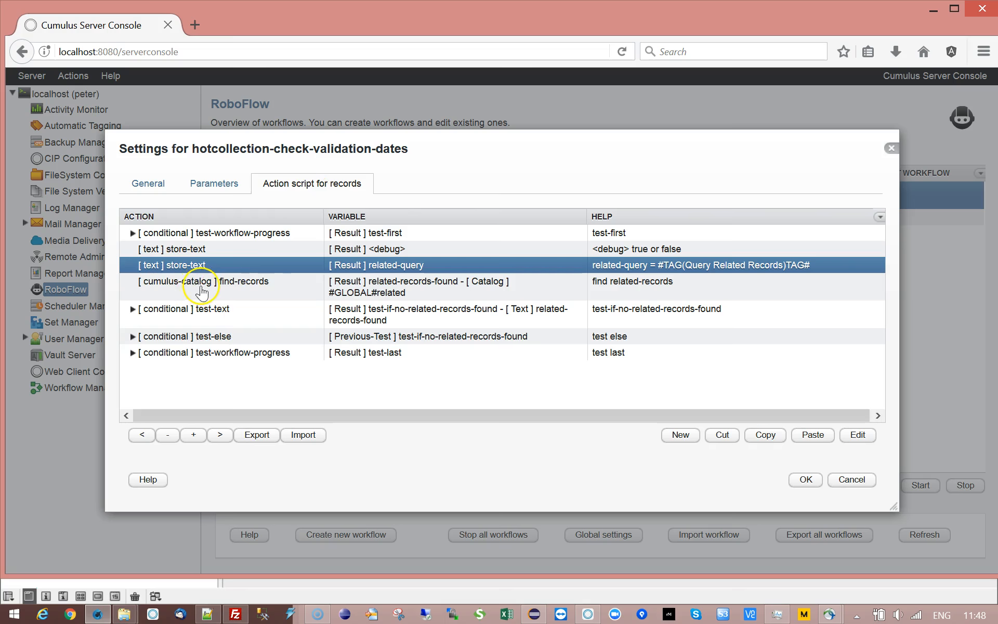
pyautogui.click(174, 285)
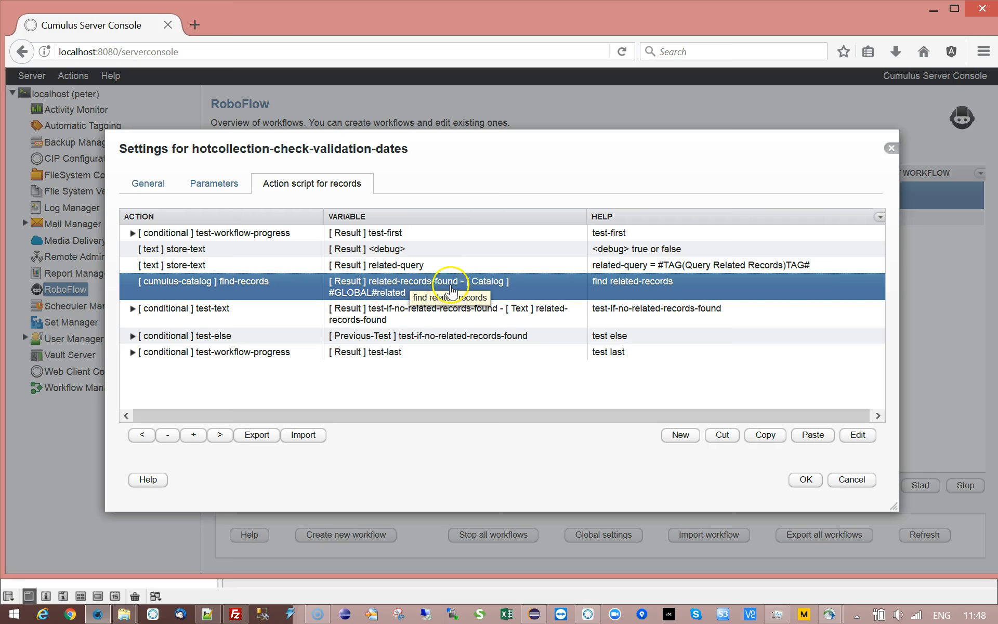
# Inspect the test-text condition for no related records and the write-text-to-log action nested under it
pyautogui.doubleClick(236, 312)
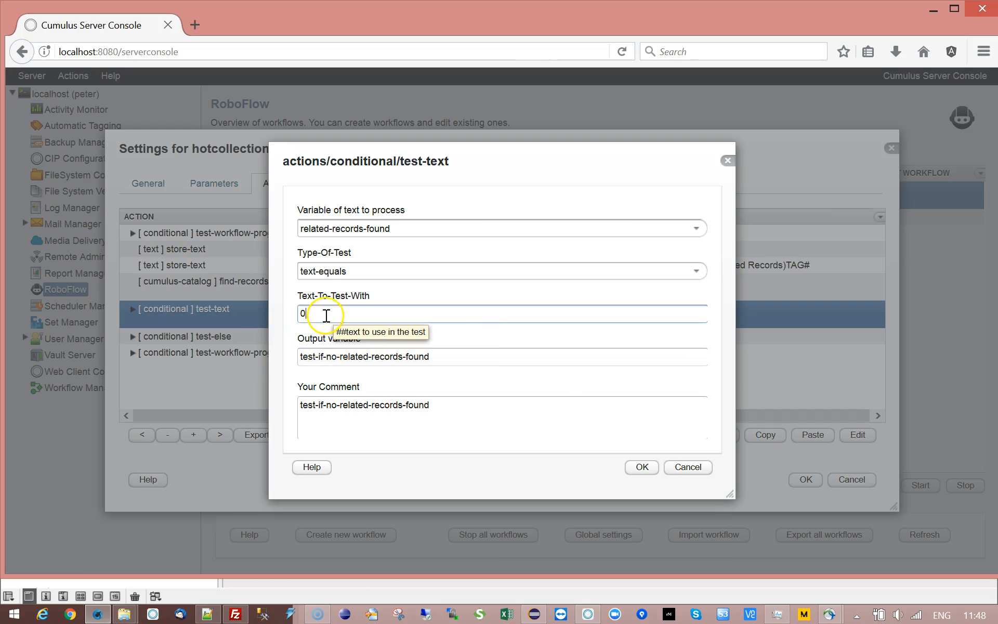
pyautogui.click(328, 314)
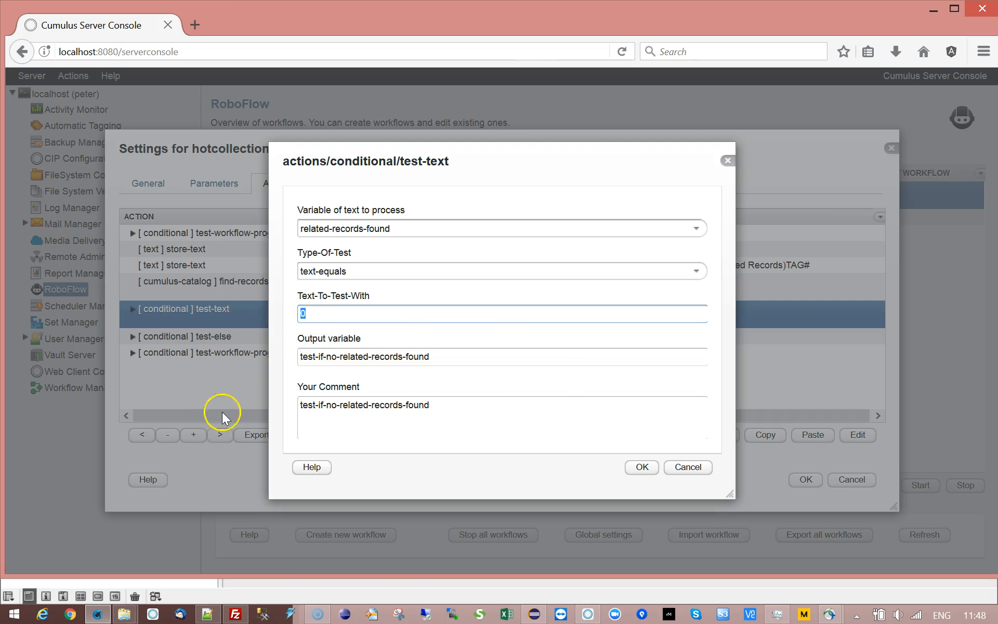
pyautogui.click(641, 468)
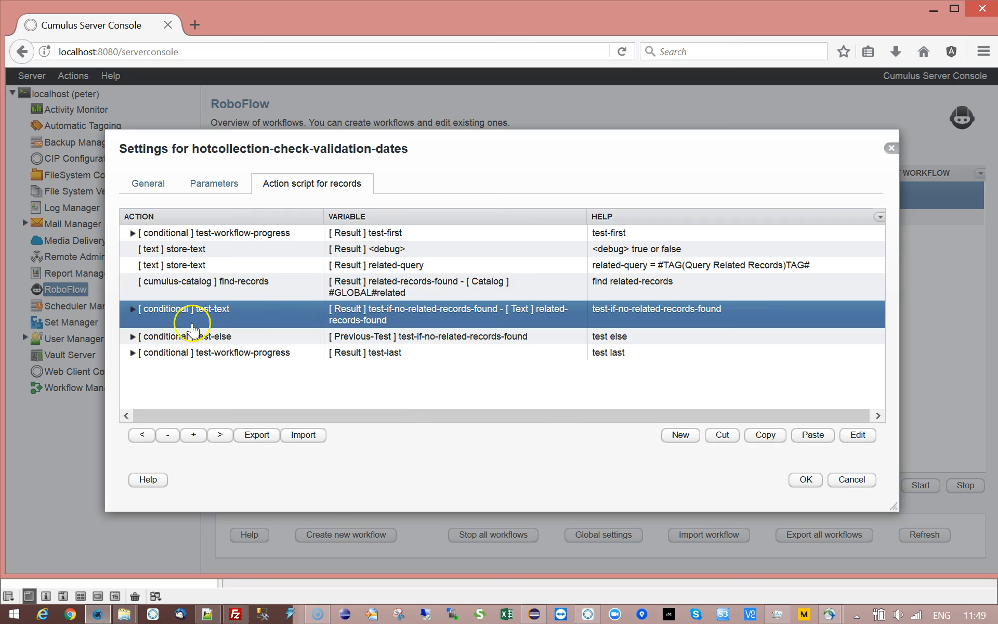
pyautogui.click(131, 311)
pyautogui.click(230, 338)
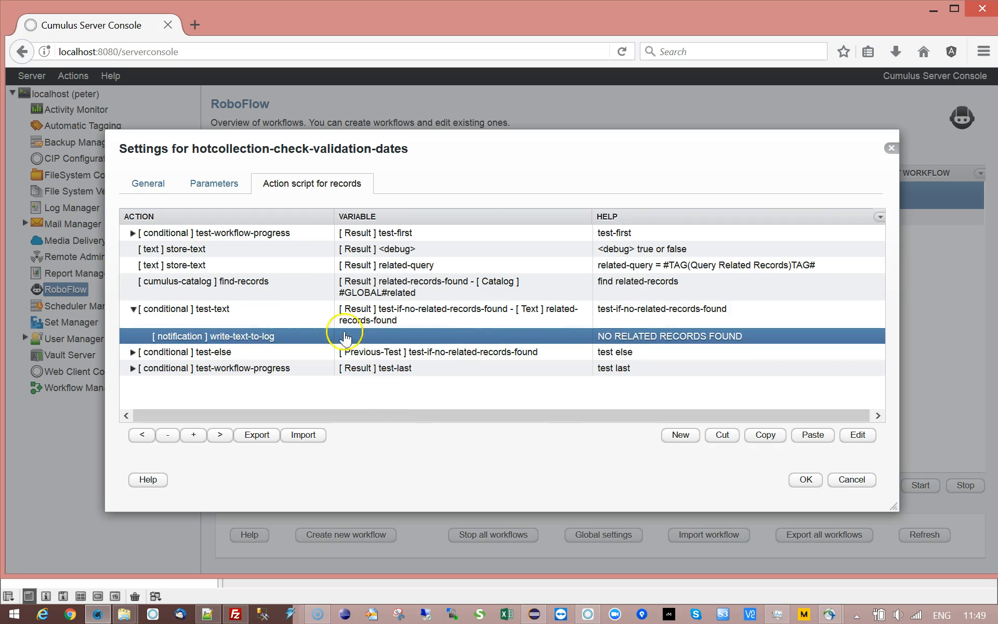
pyautogui.click(134, 310)
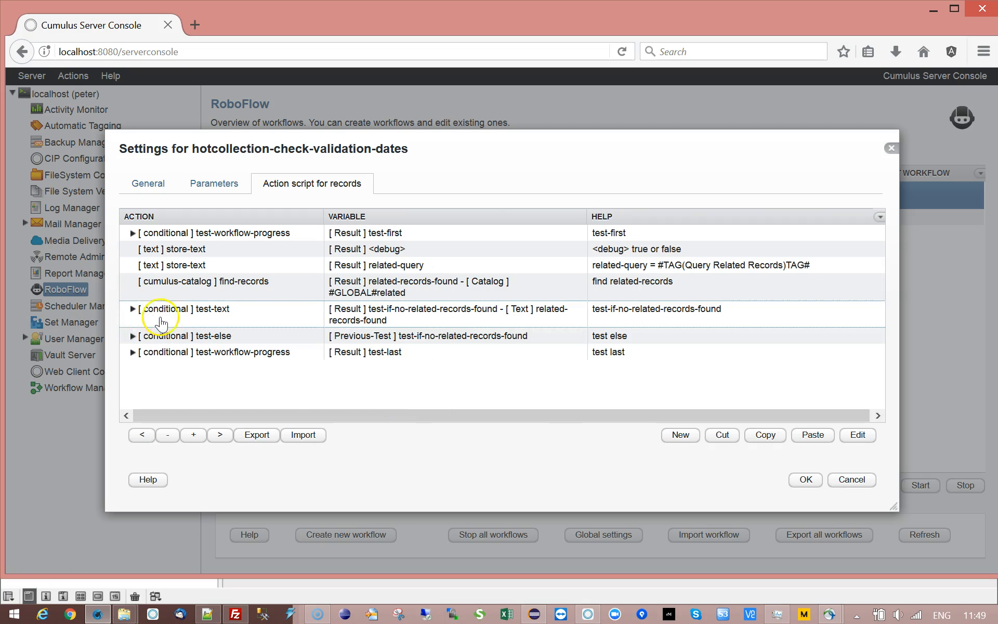
# Expand the test-else condition and examine the current-valid-from store-record-field-value-as-text action's field name and date format, closing it without changes
pyautogui.click(133, 337)
pyautogui.scroll(-1, 512, 314)
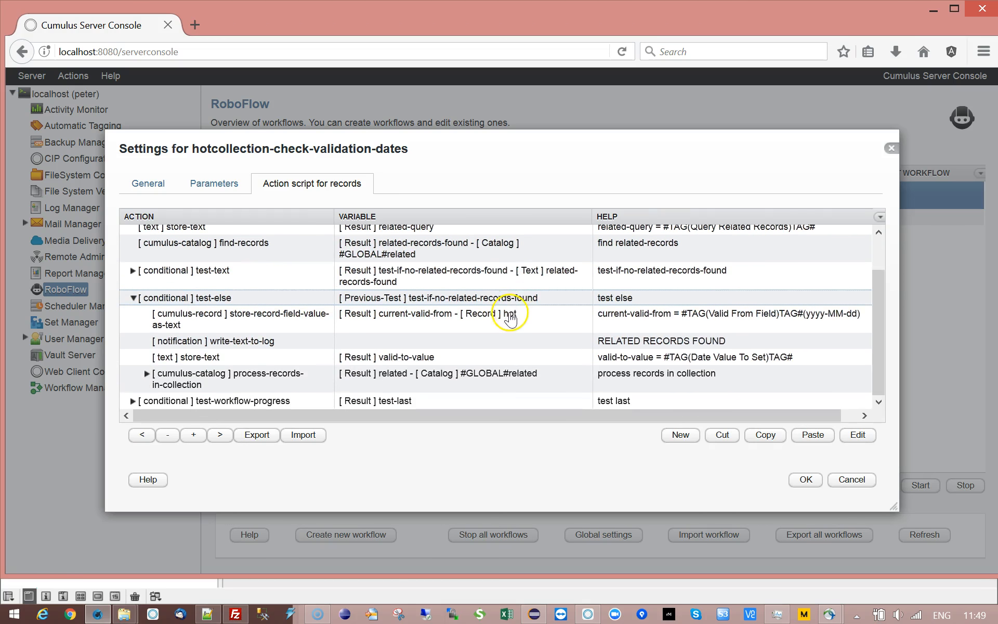
pyautogui.click(300, 318)
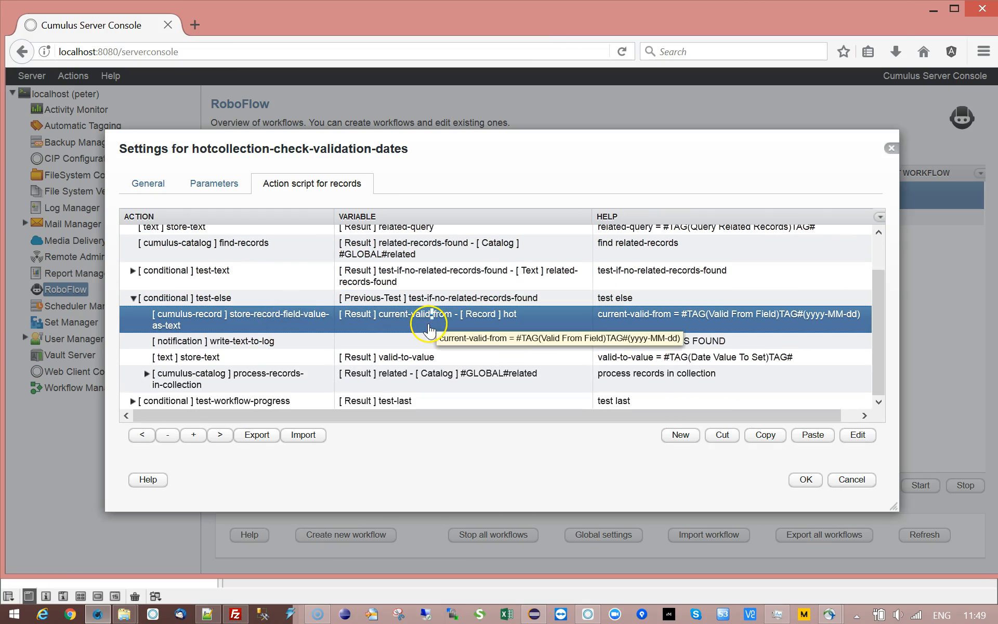
pyautogui.doubleClick(429, 327)
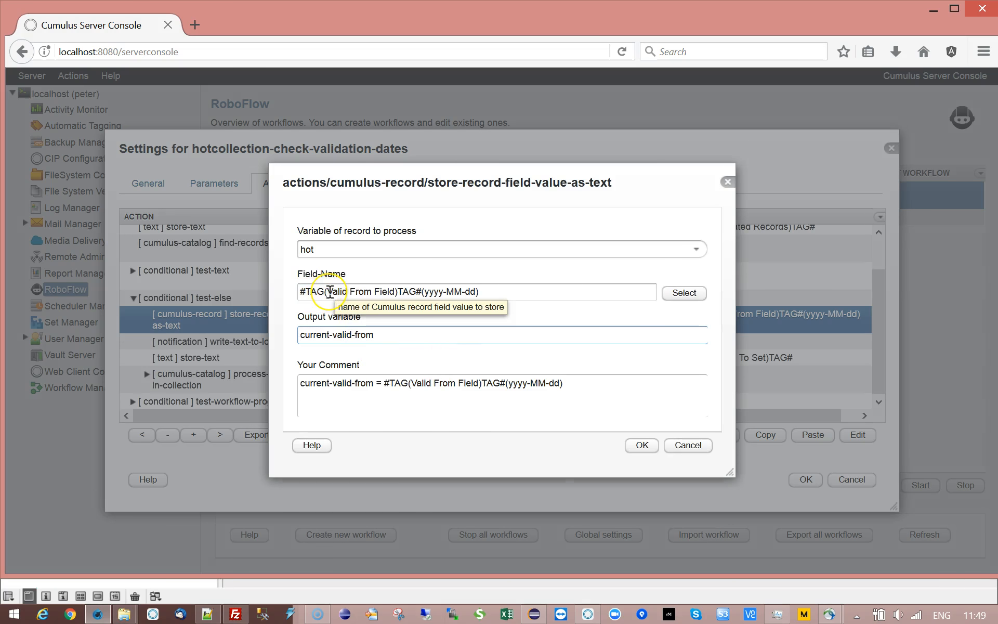
pyautogui.moveTo(329, 291); pyautogui.dragTo(390, 292)
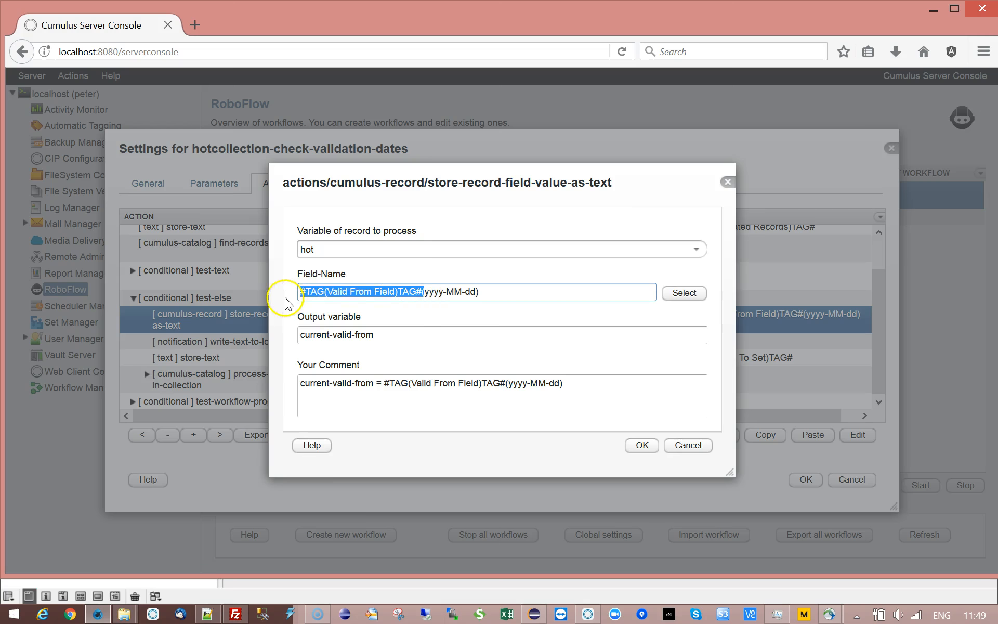
pyautogui.click(417, 315)
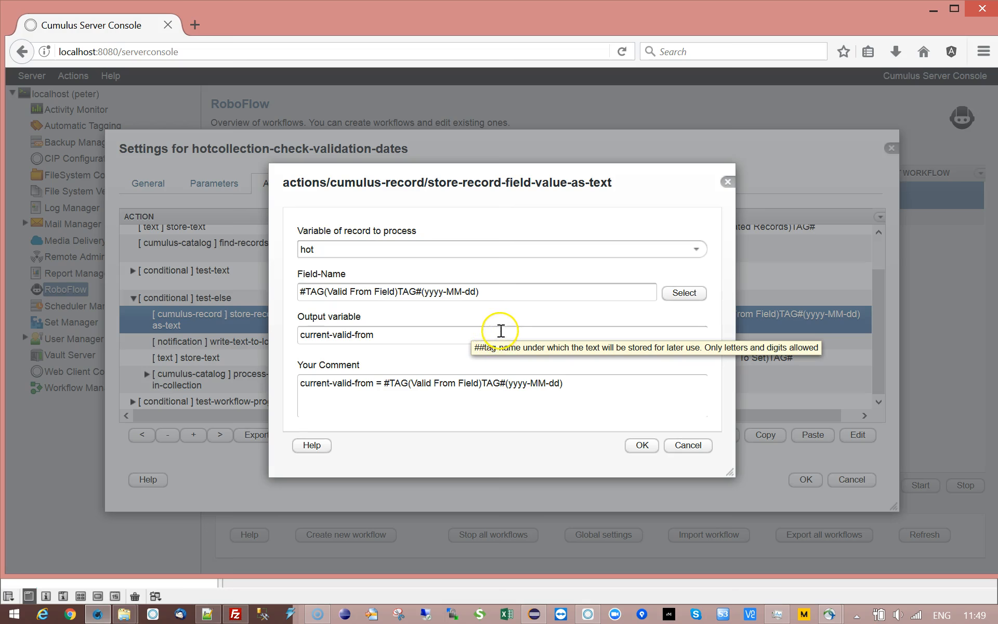
pyautogui.moveTo(301, 292); pyautogui.dragTo(489, 294)
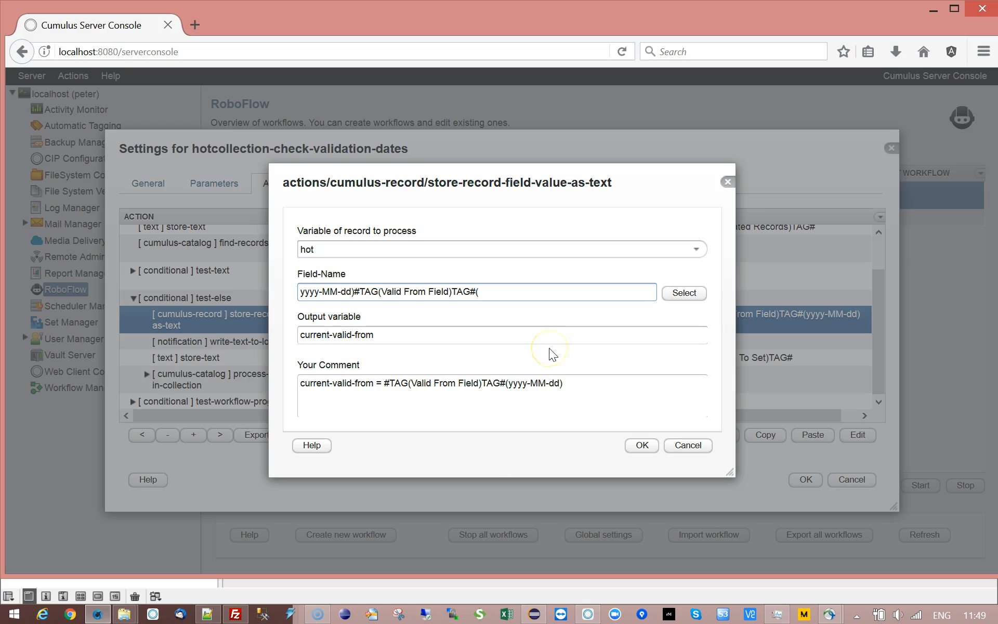
pyautogui.hotkey('ctrl', 'z')
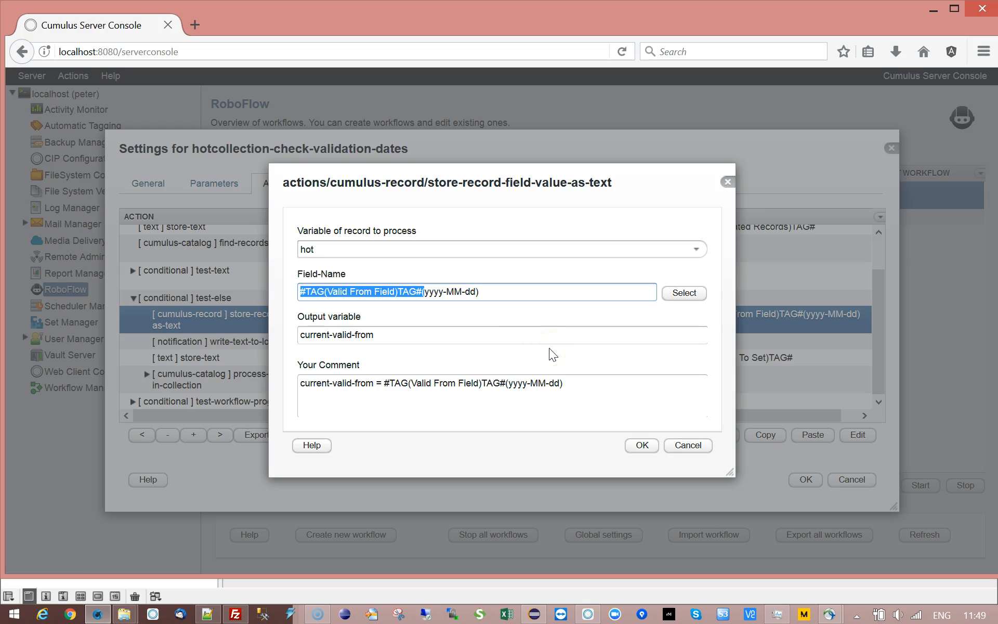
pyautogui.click(494, 291)
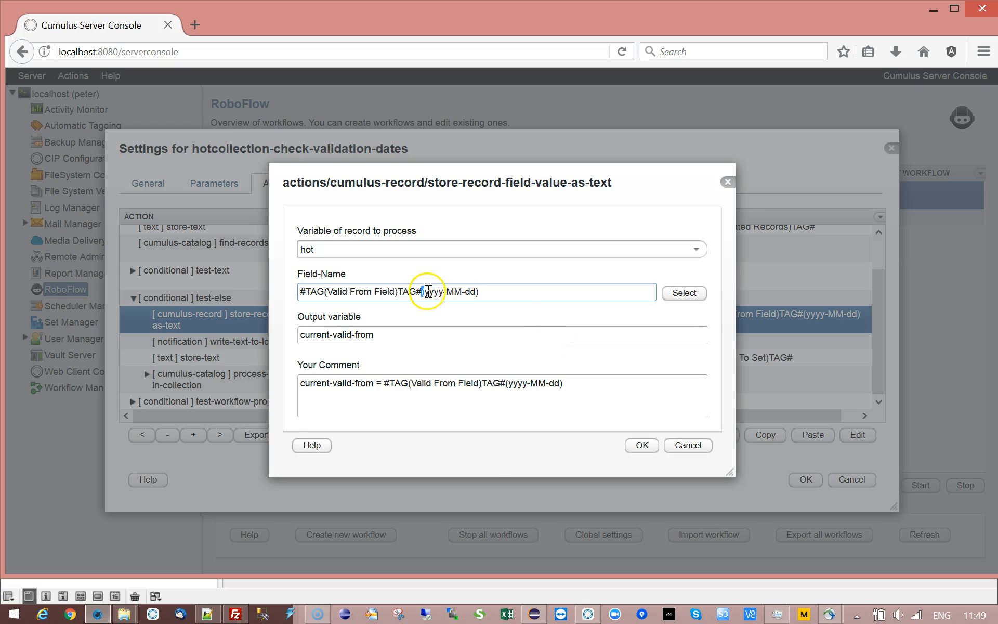
pyautogui.moveTo(428, 291); pyautogui.dragTo(499, 292)
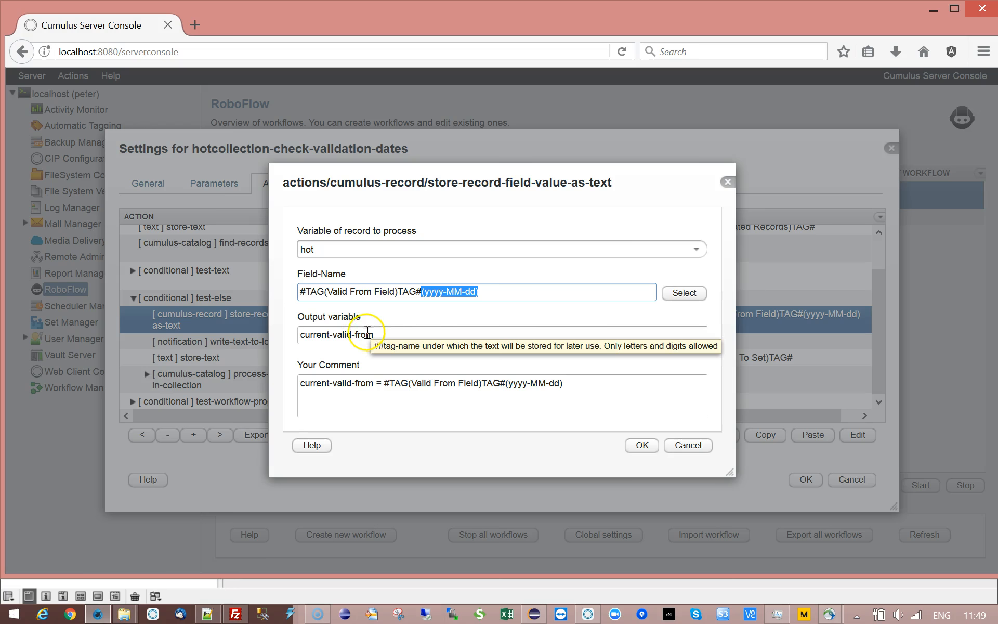
pyautogui.click(688, 445)
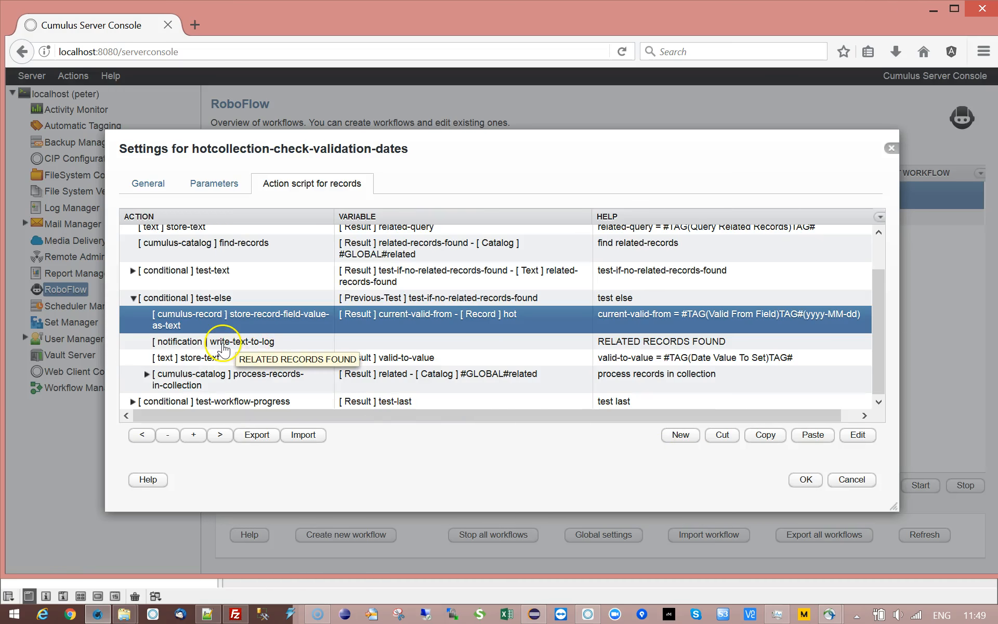
# Inspect the write-text-to-log and valid-to-value store-text actions under test-else, checking the latter against the Date Value To Set parameter
pyautogui.doubleClick(224, 343)
pyautogui.click(687, 403)
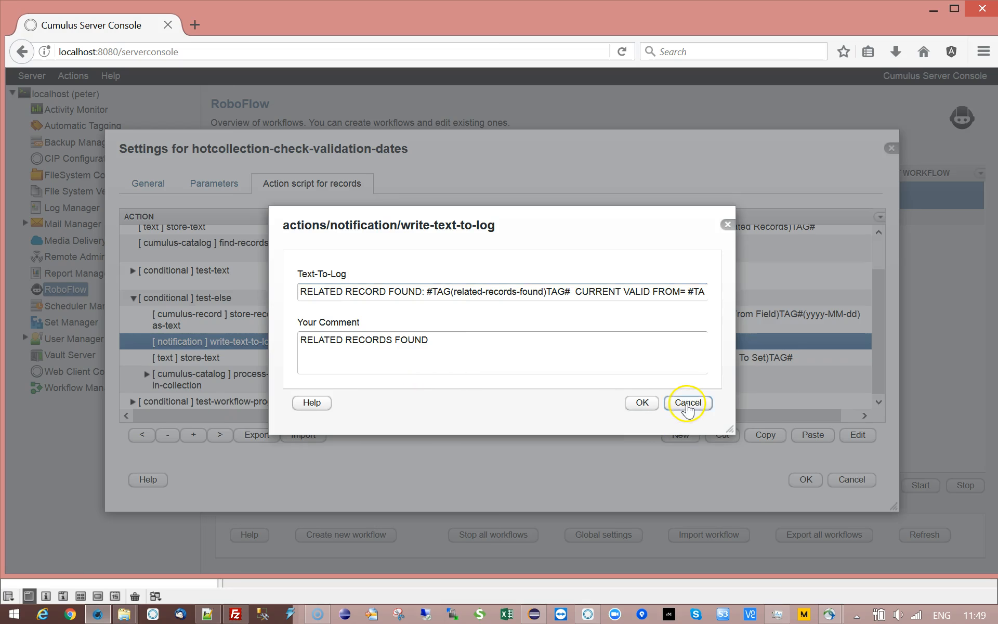
pyautogui.click(208, 363)
pyautogui.doubleClick(209, 365)
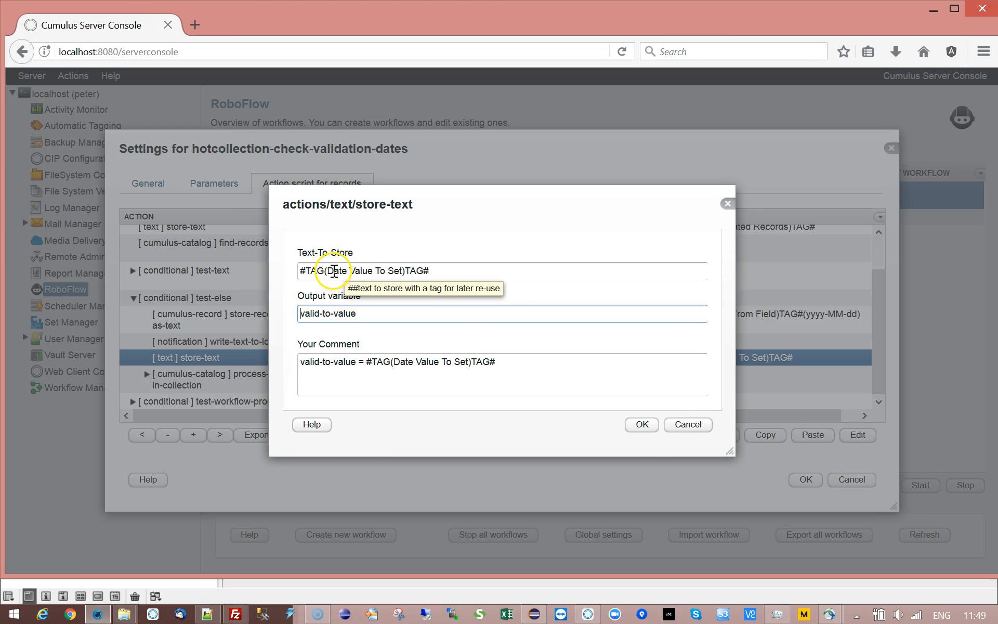
pyautogui.click(693, 423)
pyautogui.click(227, 189)
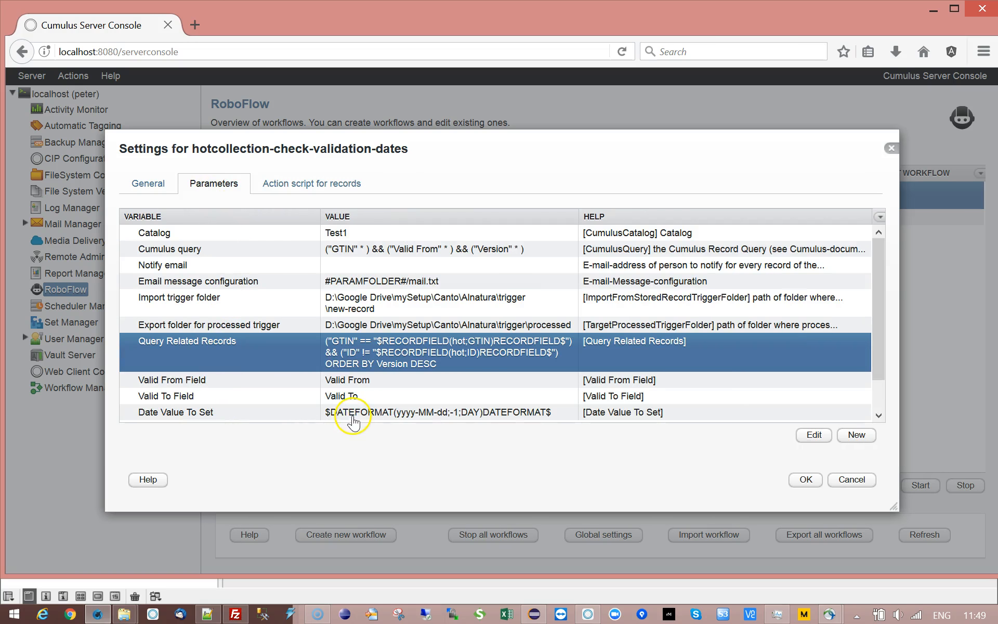
pyautogui.click(336, 185)
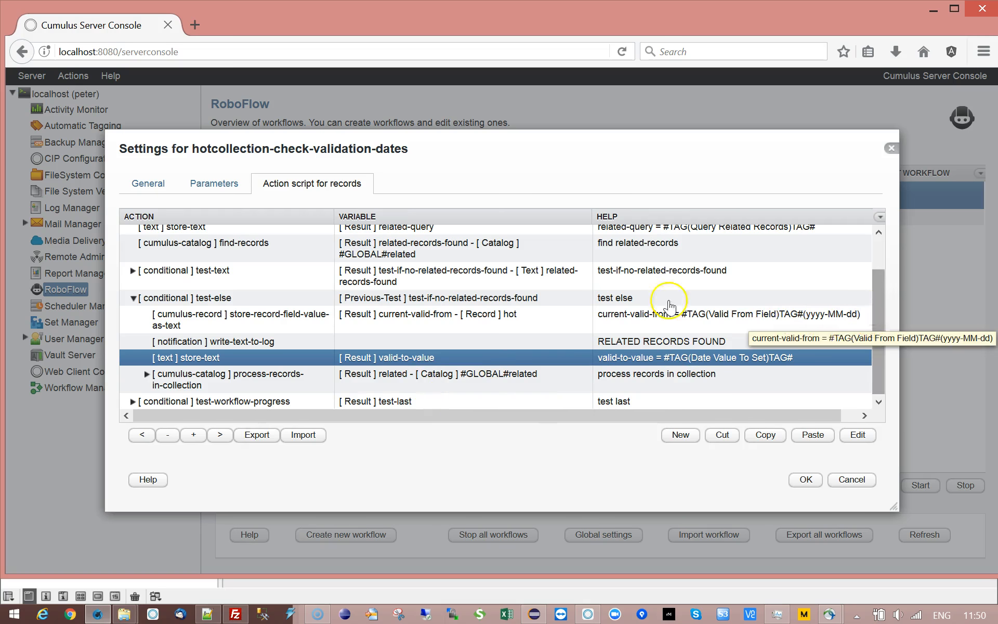
# Expand the process-records-in-collection action and inspect its settings and those of the nested set-record-field-value action, leaving both unchanged
pyautogui.click(146, 375)
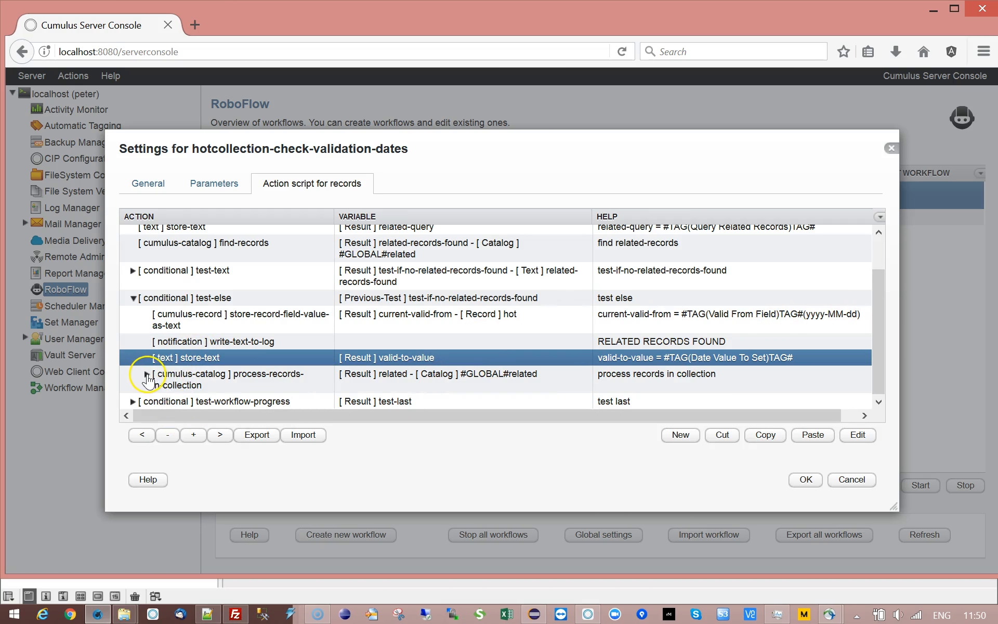
pyautogui.doubleClick(264, 378)
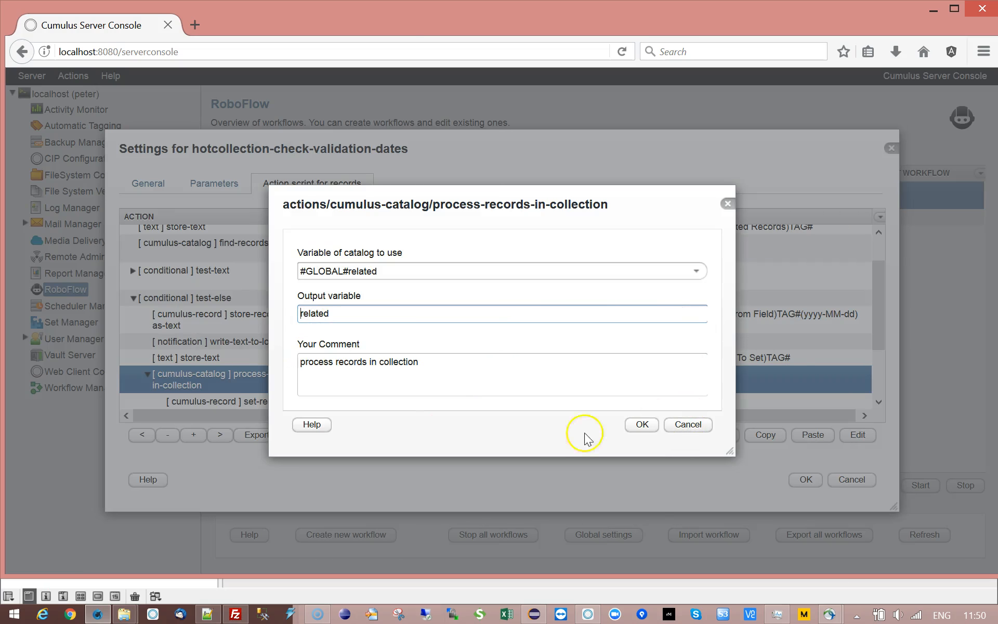
pyautogui.click(680, 425)
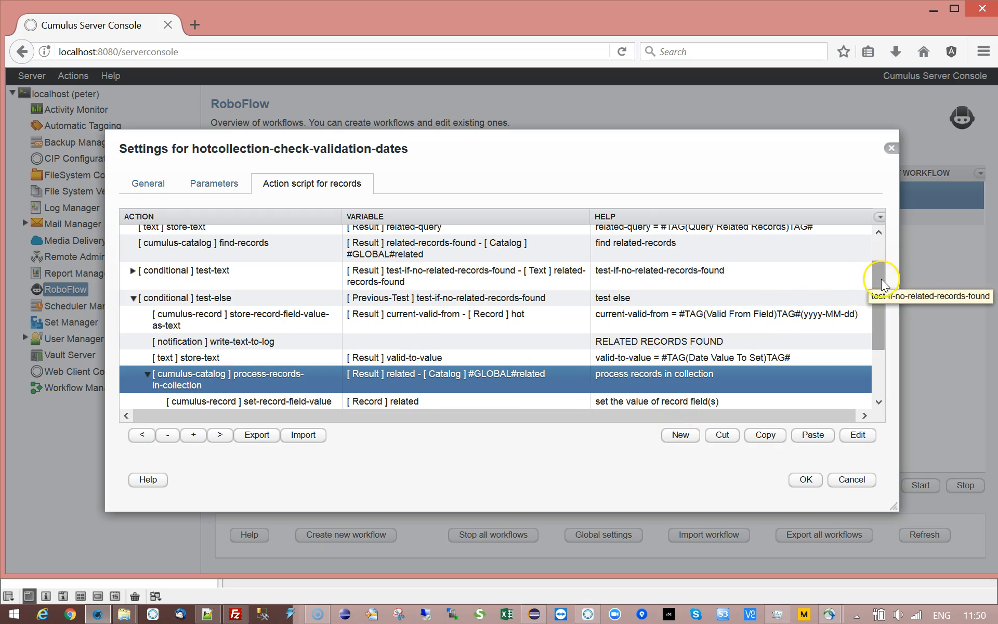
pyautogui.scroll(-3, 880, 307)
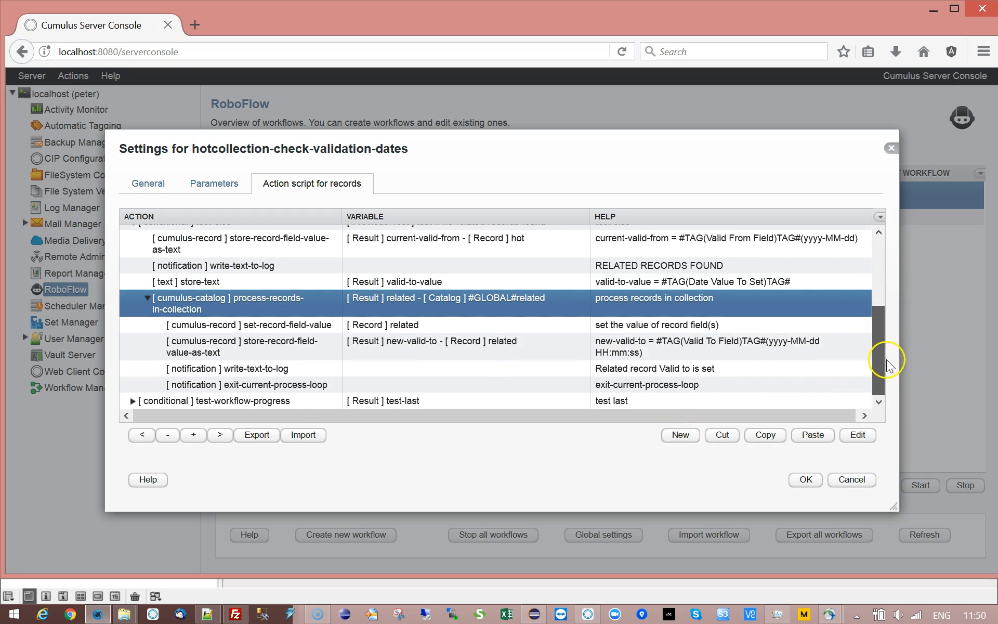
pyautogui.click(260, 325)
pyautogui.doubleClick(319, 326)
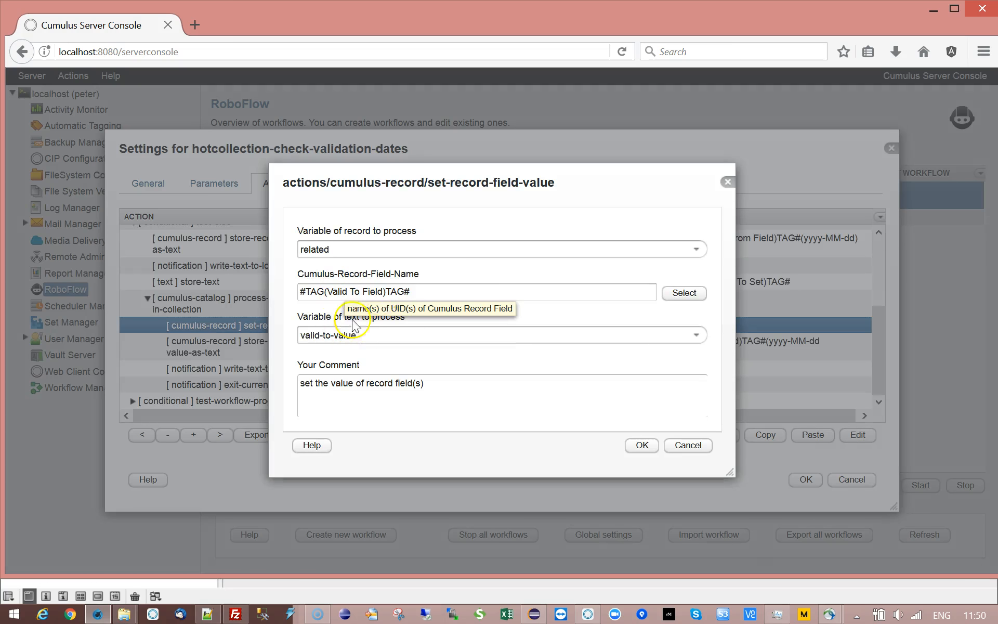
pyautogui.click(687, 446)
# Inspect the new-valid-to store-record-field-value-as-text action, and review the nested write-text-to-log and exit-current-process-loop actions below it
pyautogui.click(301, 348)
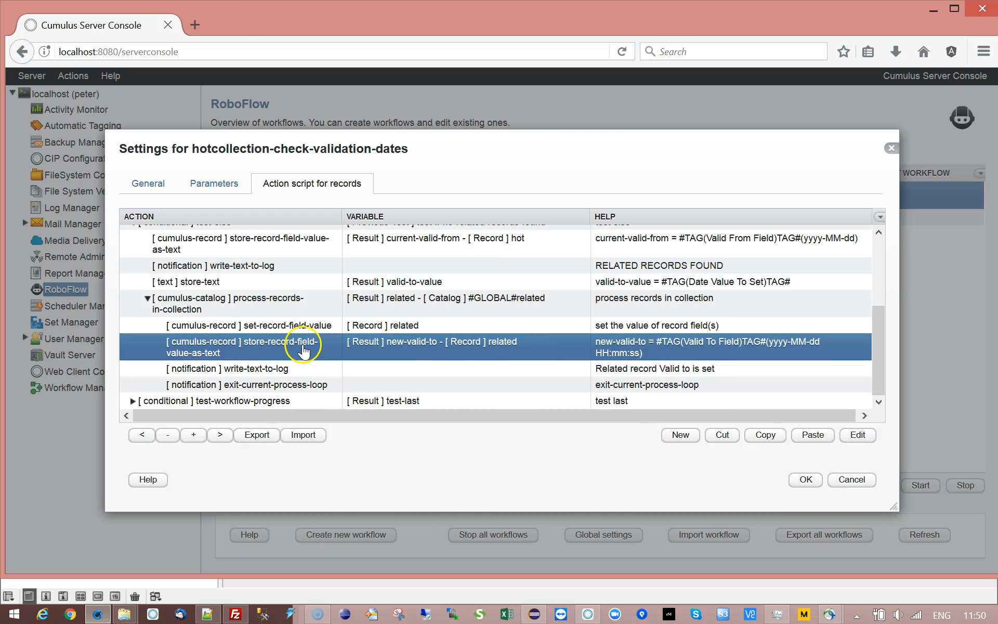
pyautogui.doubleClick(304, 348)
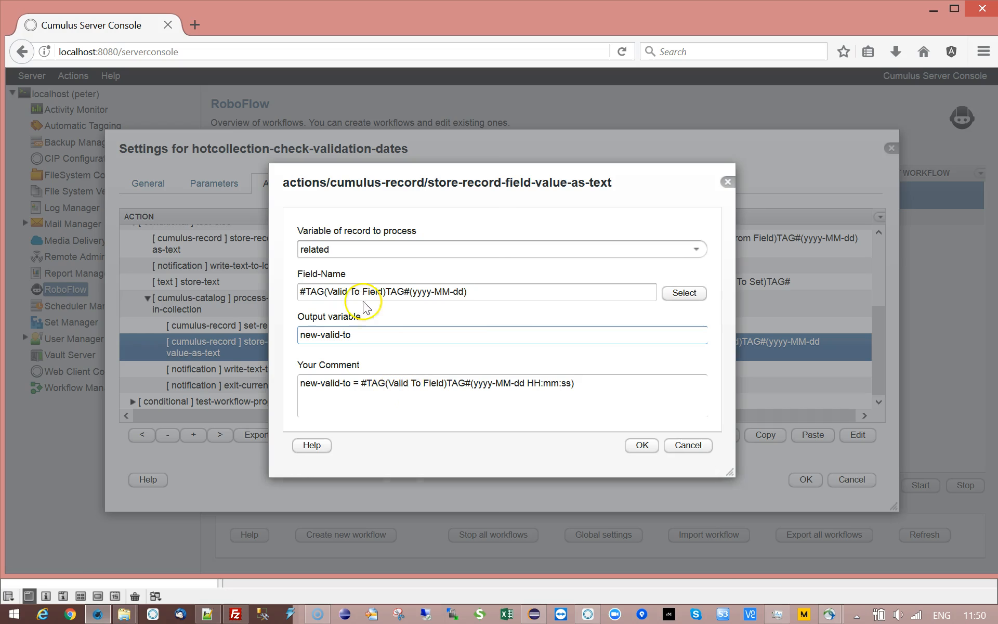
pyautogui.click(702, 446)
pyautogui.click(272, 369)
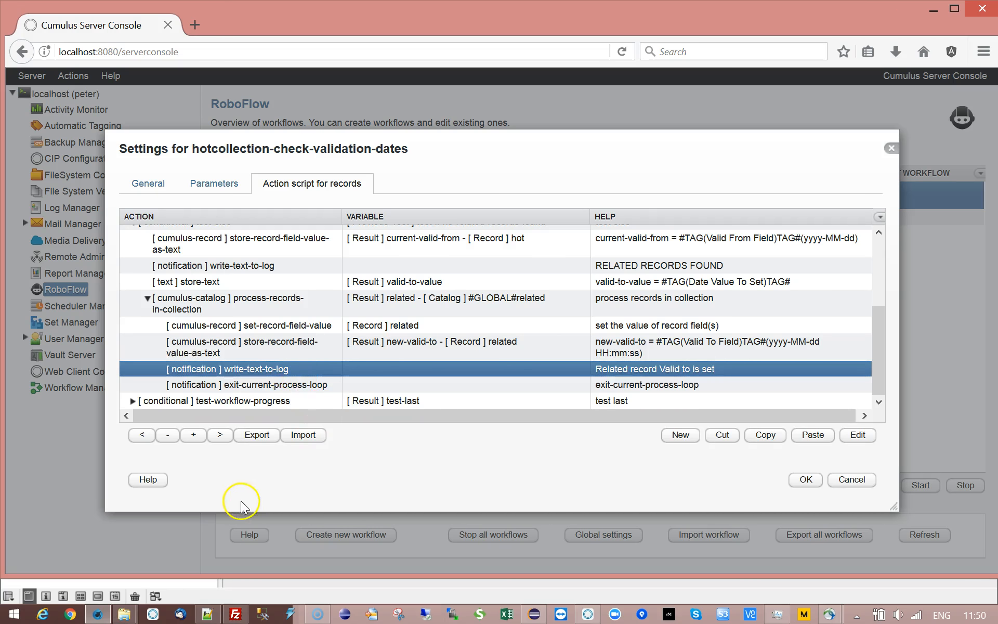
pyautogui.click(216, 386)
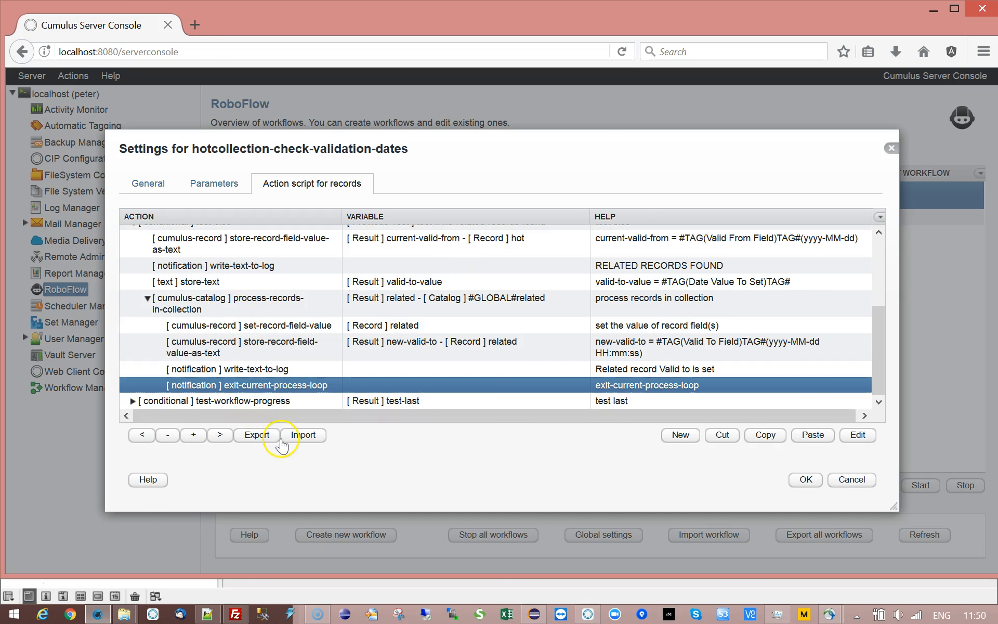
# Collapse the test-else condition and save the hotcollection-check-validation-dates workflow settings
pyautogui.moveTo(879, 349); pyautogui.dragTo(880, 250)
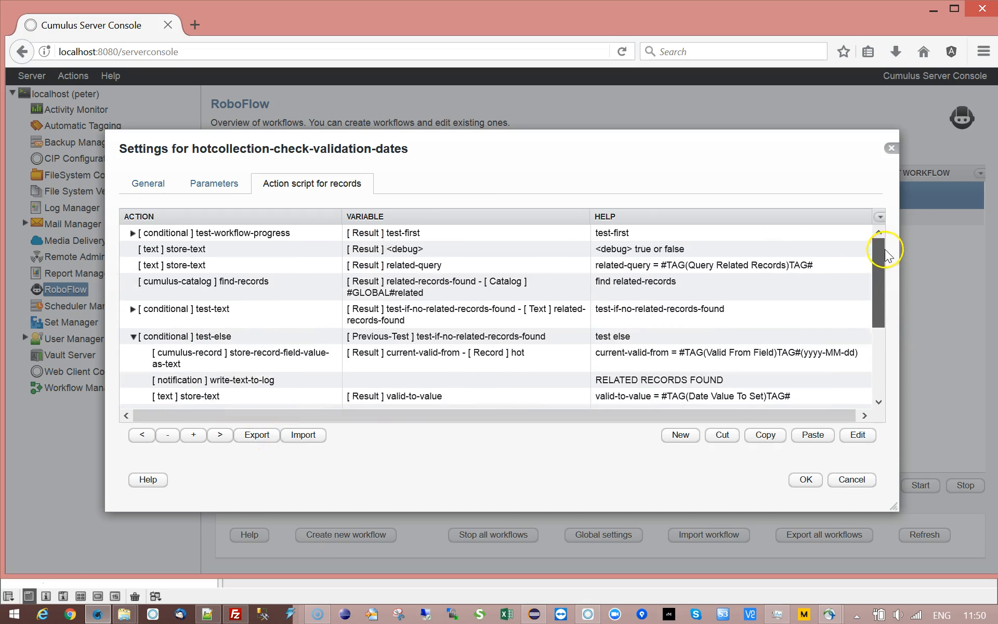
pyautogui.click(133, 336)
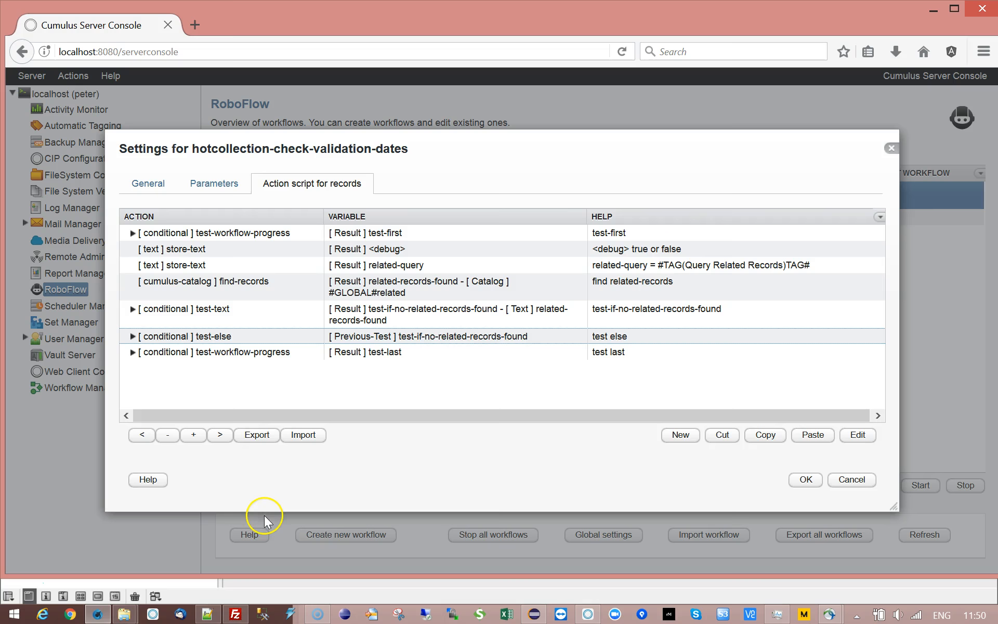
pyautogui.click(806, 478)
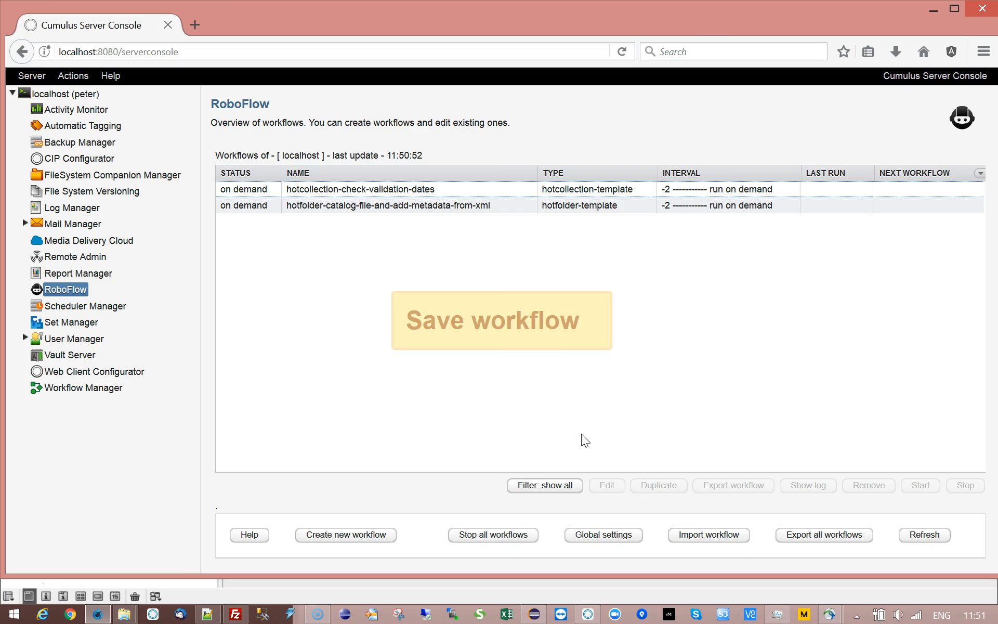
# Set hotcollection-check-validation-dates as the next workflow of hotfolder-catalog-file-and-add-metadata-from-xml and save its settings
pyautogui.doubleClick(365, 205)
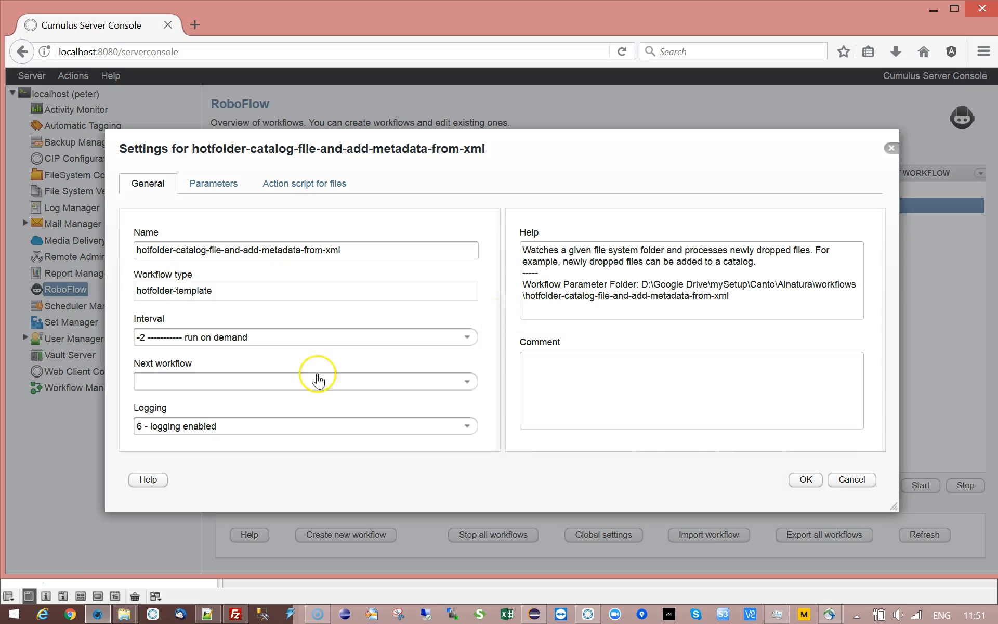
pyautogui.click(467, 382)
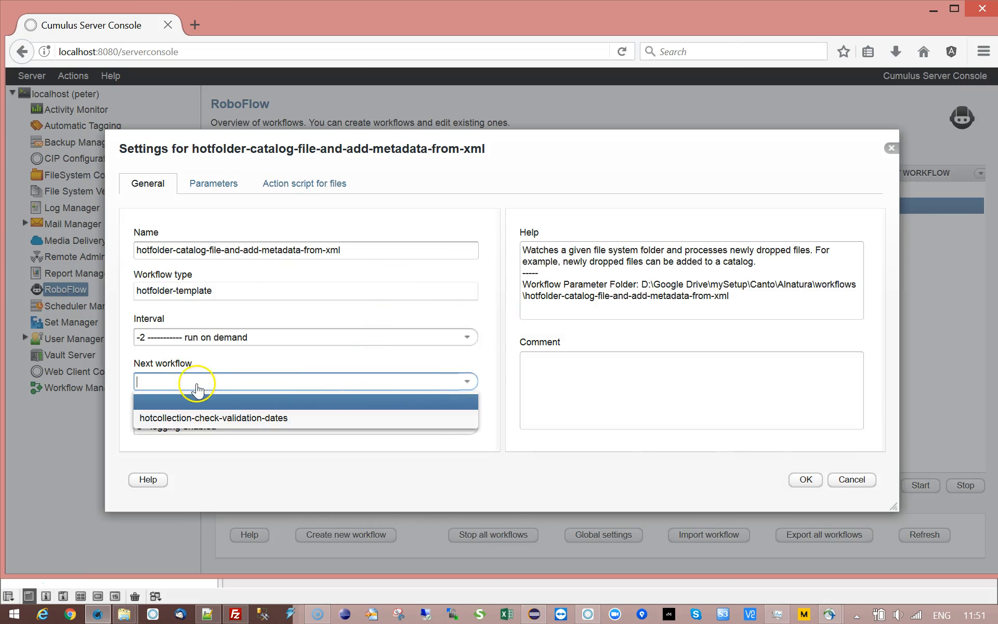
pyautogui.click(185, 417)
pyautogui.click(803, 484)
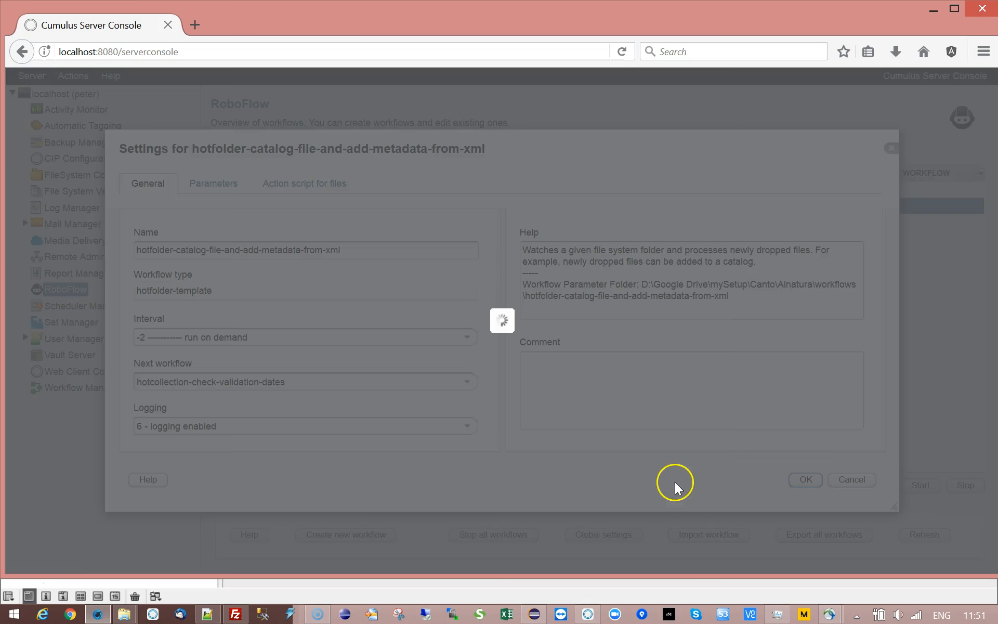